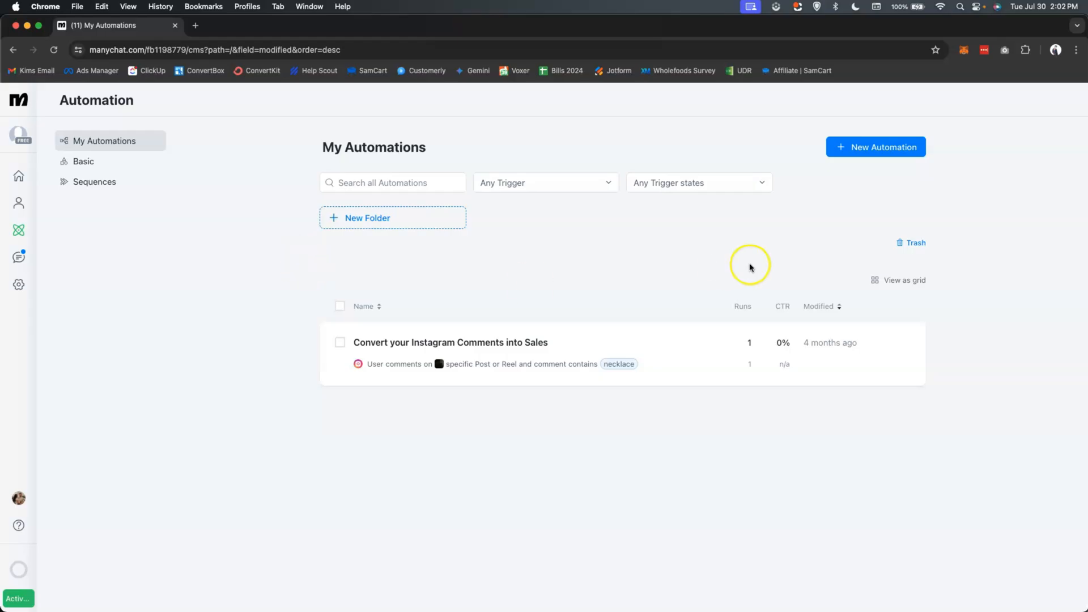
Create a new automation from scratch and add the trigger for user comments on your Post or Reel
click(866, 150)
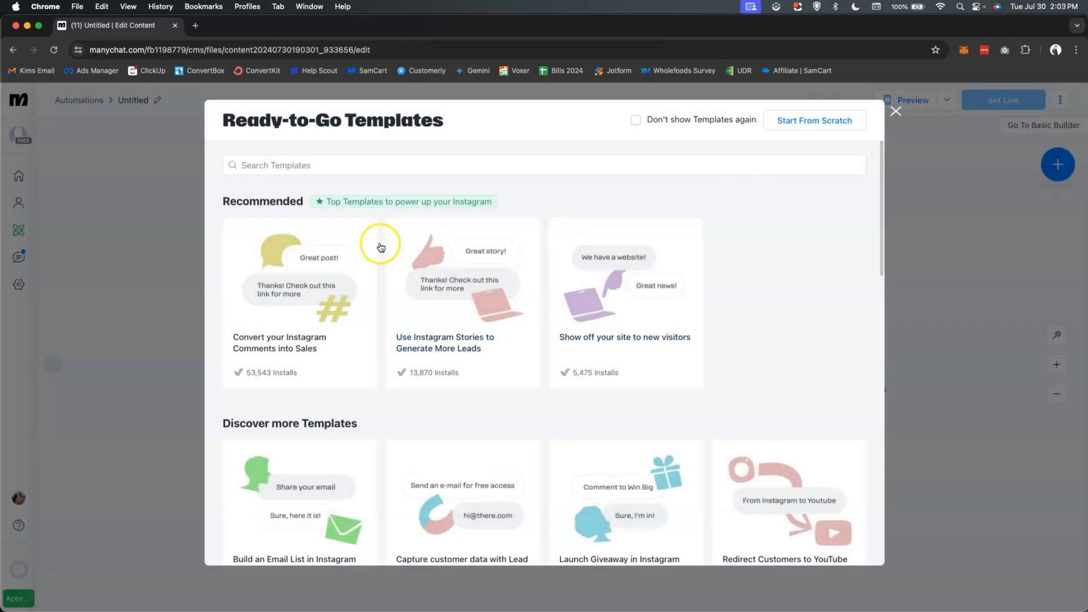
click(824, 125)
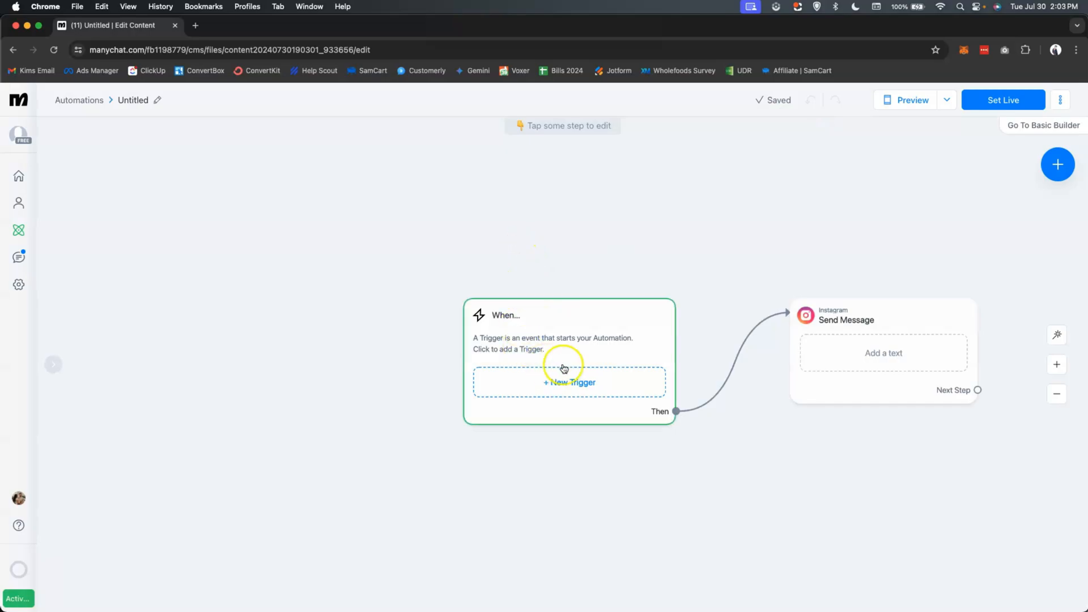
click(562, 384)
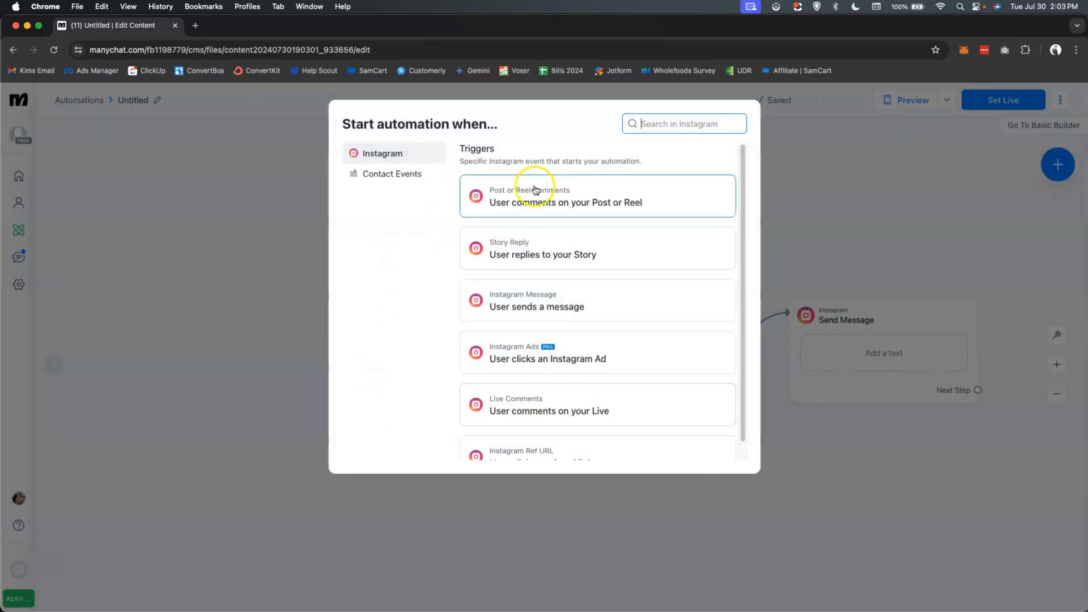
click(504, 209)
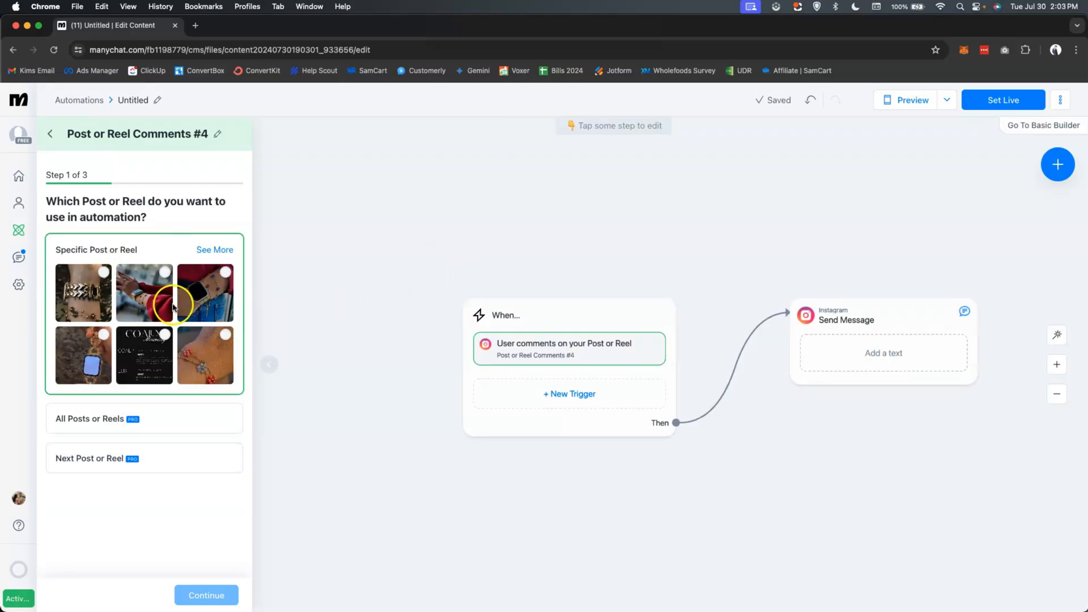
Set the trigger to the specific post showing the chain bracelet, with "jewel" as the keyword comments must include
click(106, 275)
click(207, 594)
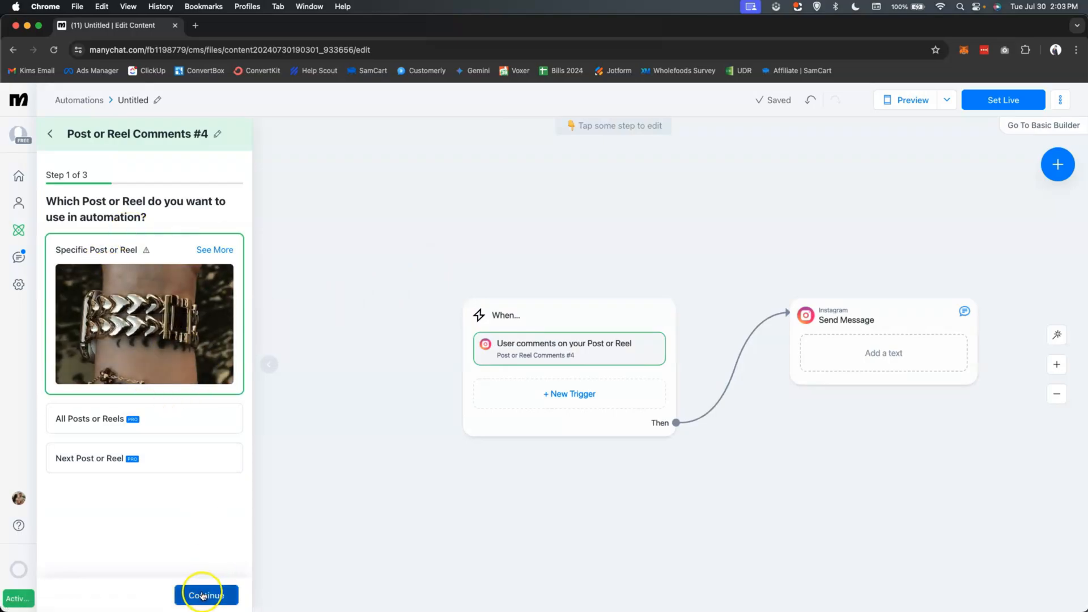
click(110, 287)
text(jewel)
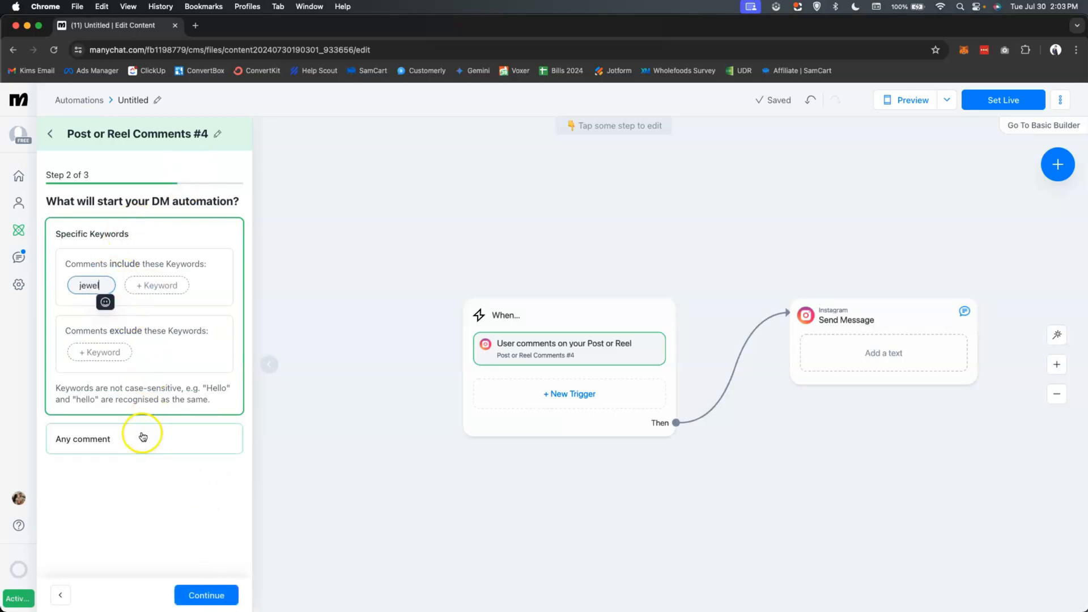
click(200, 596)
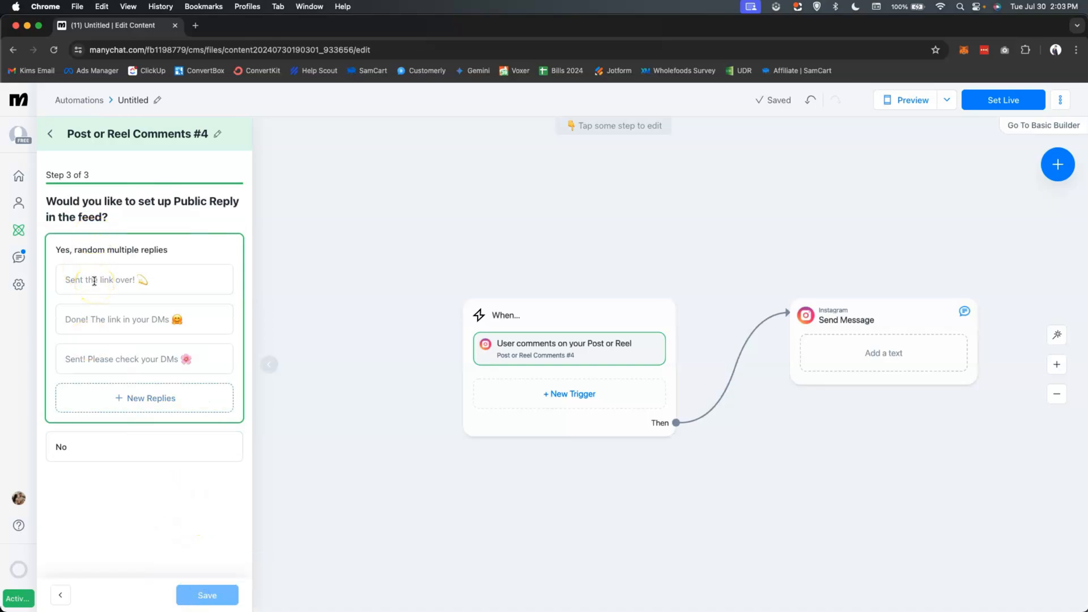
Set up random public replies "Sent!", "Done!" and "In your DMs!" for the comment trigger and save it
click(102, 445)
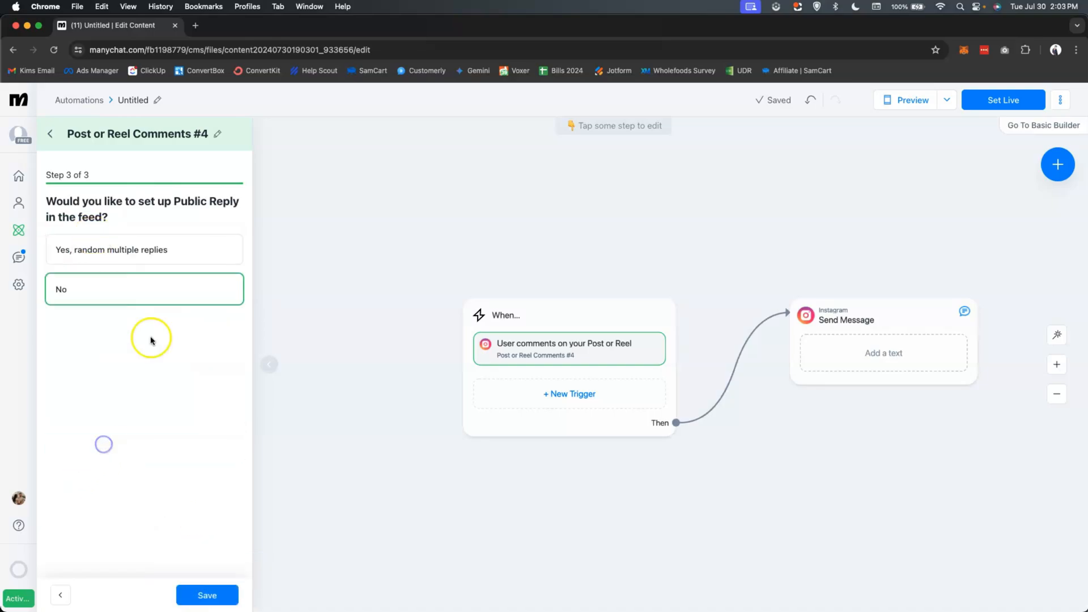
click(99, 249)
click(97, 281)
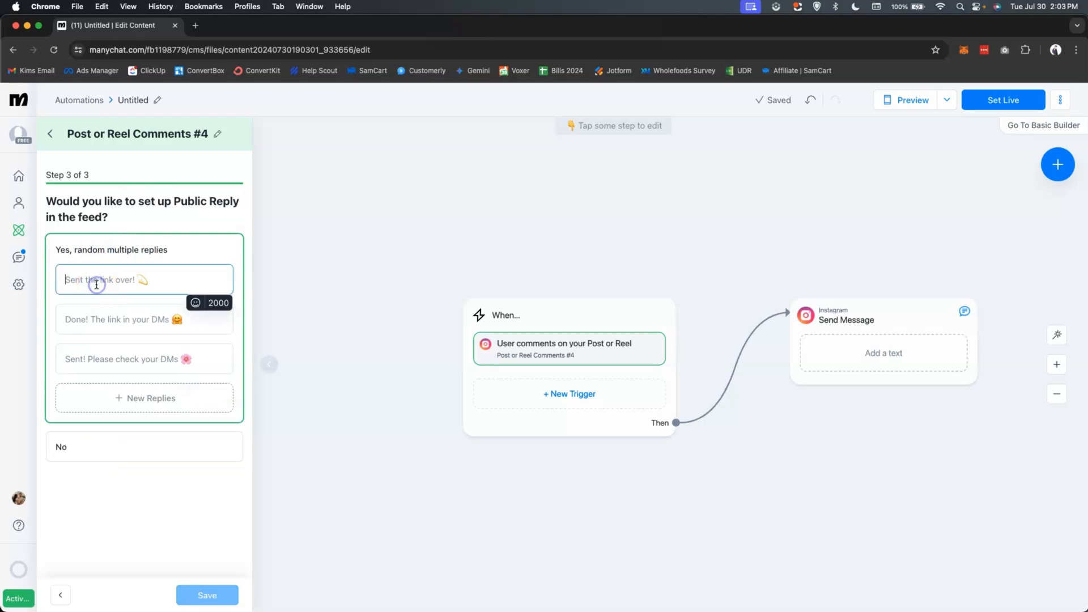
text(Sent!)
click(108, 319)
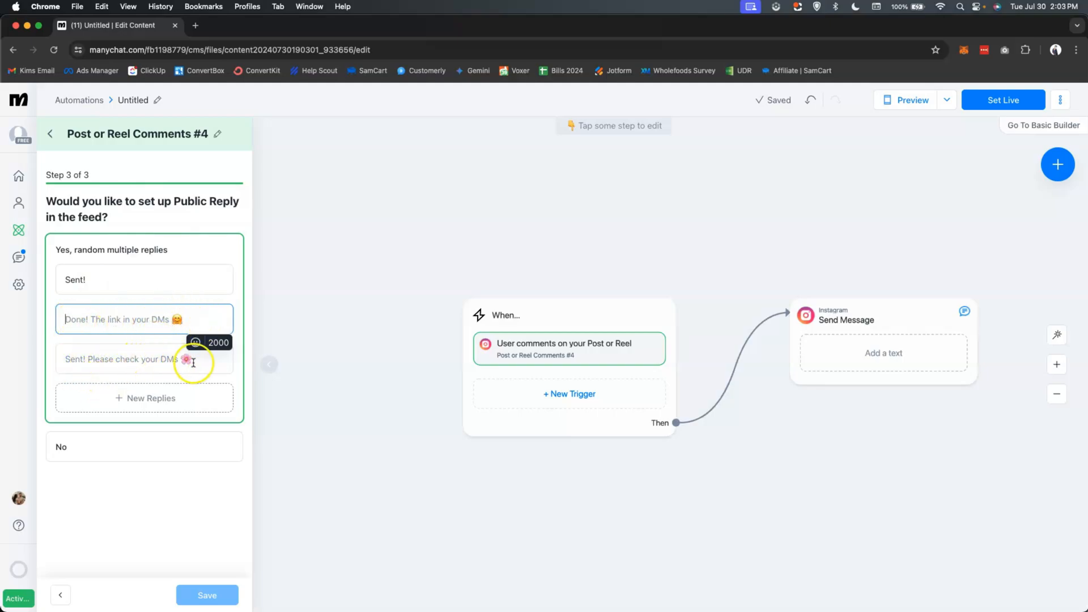
text(Done!)
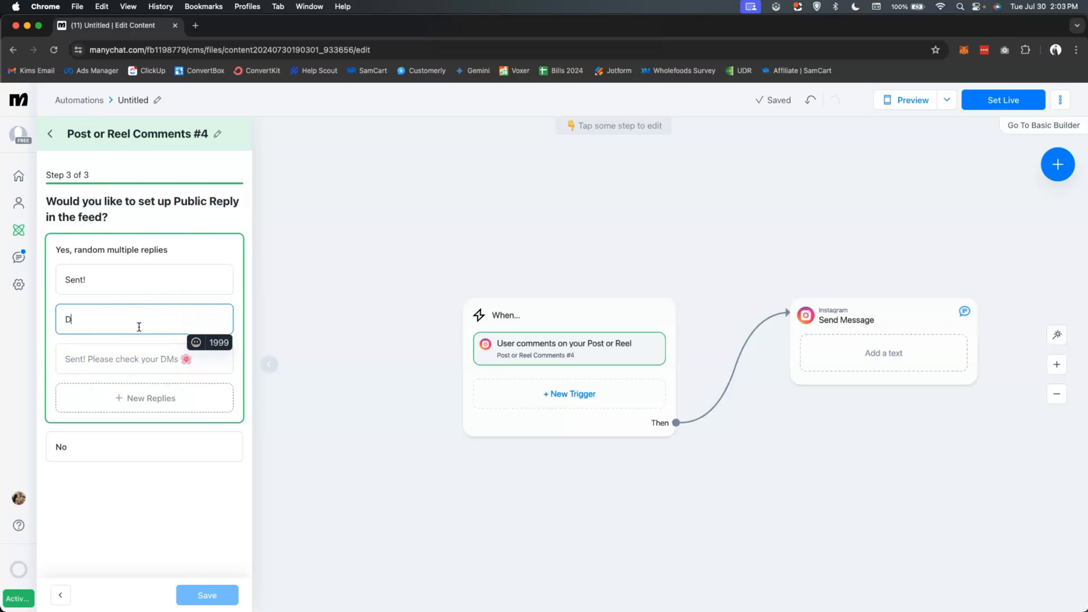
click(115, 358)
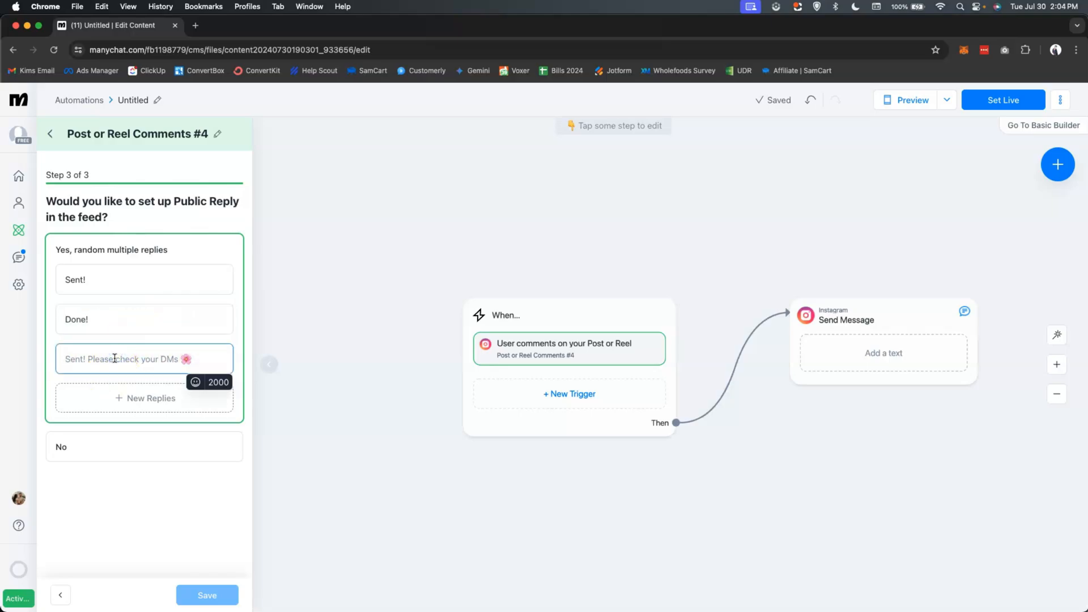
text(In)
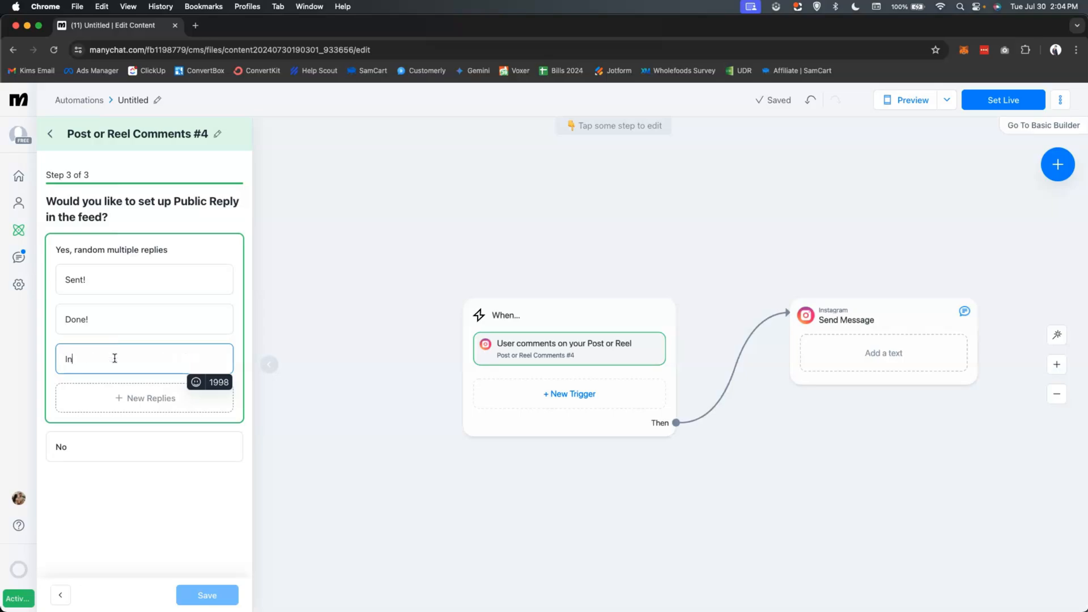
text( your DMS)
click(141, 479)
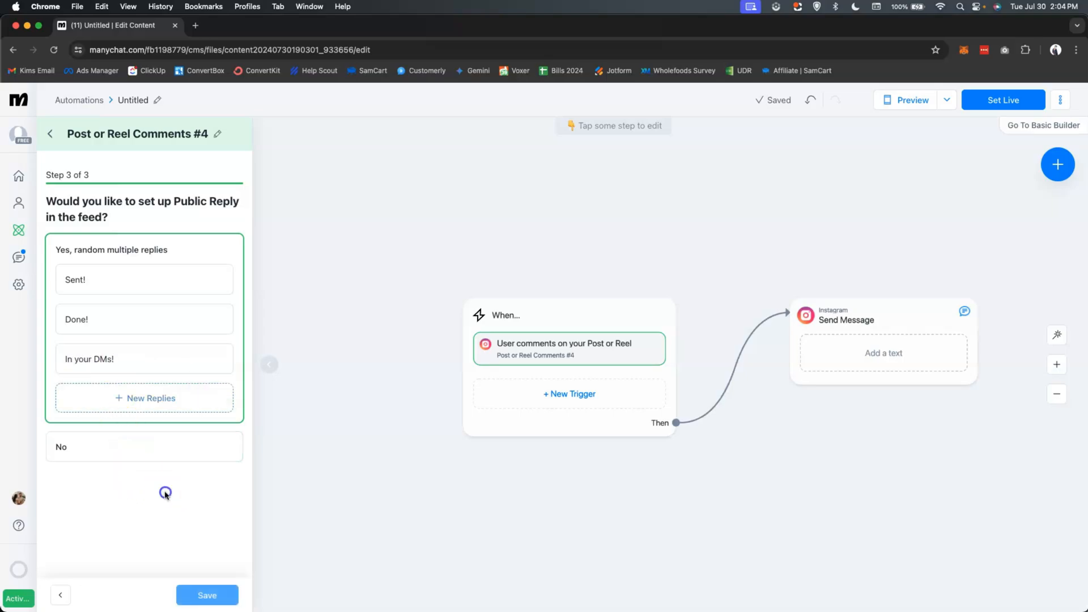
click(207, 595)
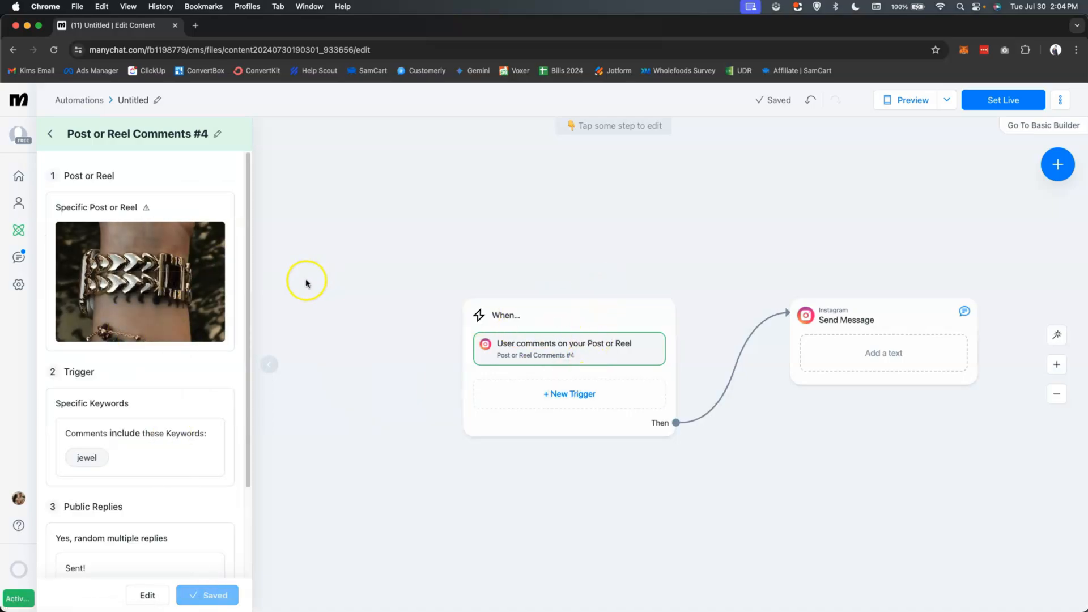
Replace the Send Message step following the trigger with a Condition step
mouse_move(109, 237)
mouse_move(117, 308)
scroll(142, 351, down, 3)
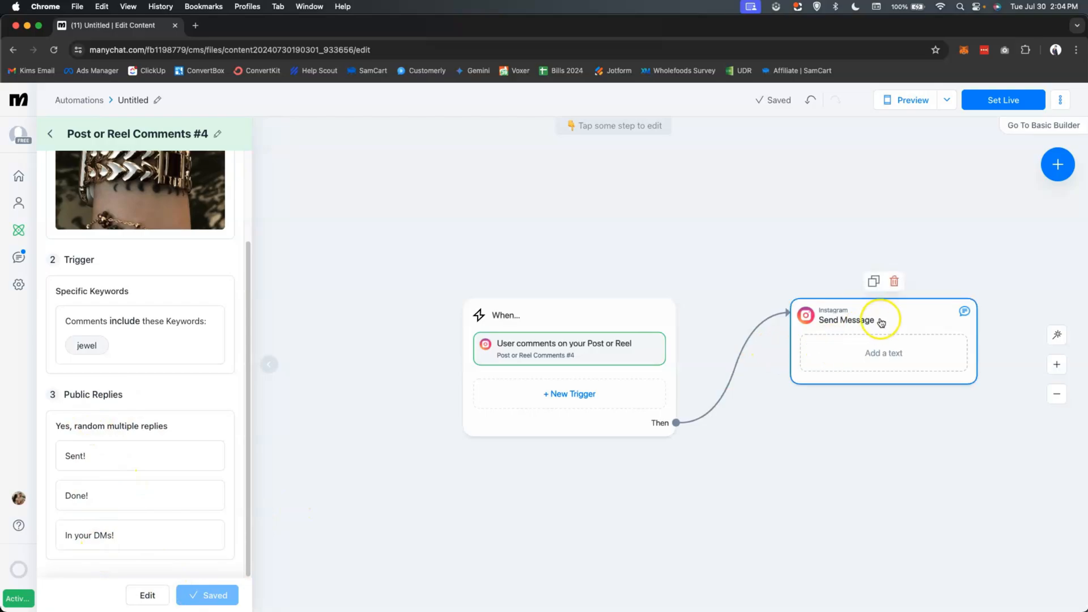
click(905, 312)
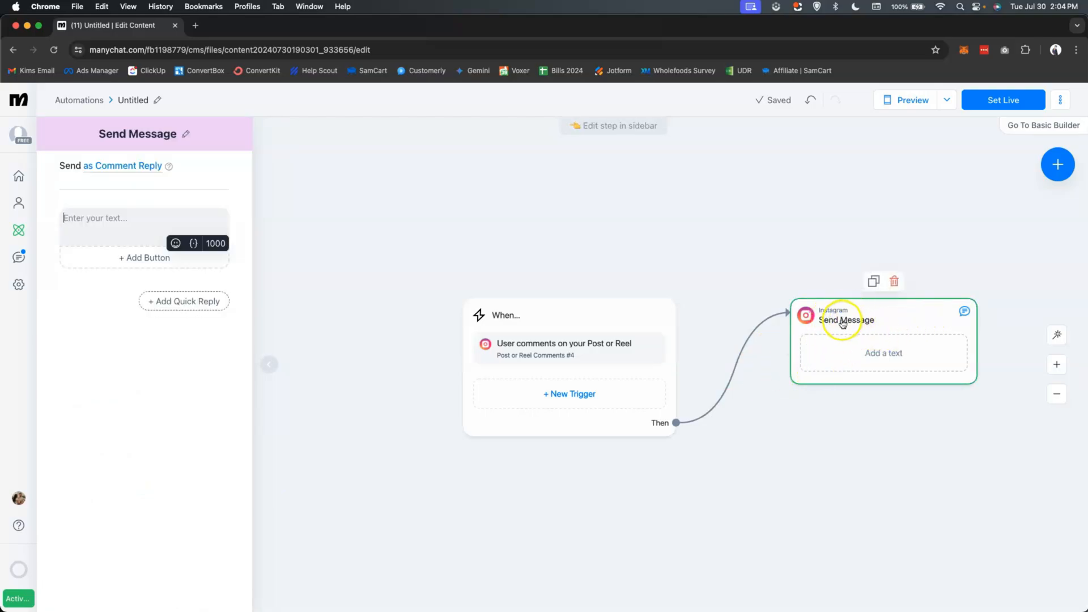
click(903, 328)
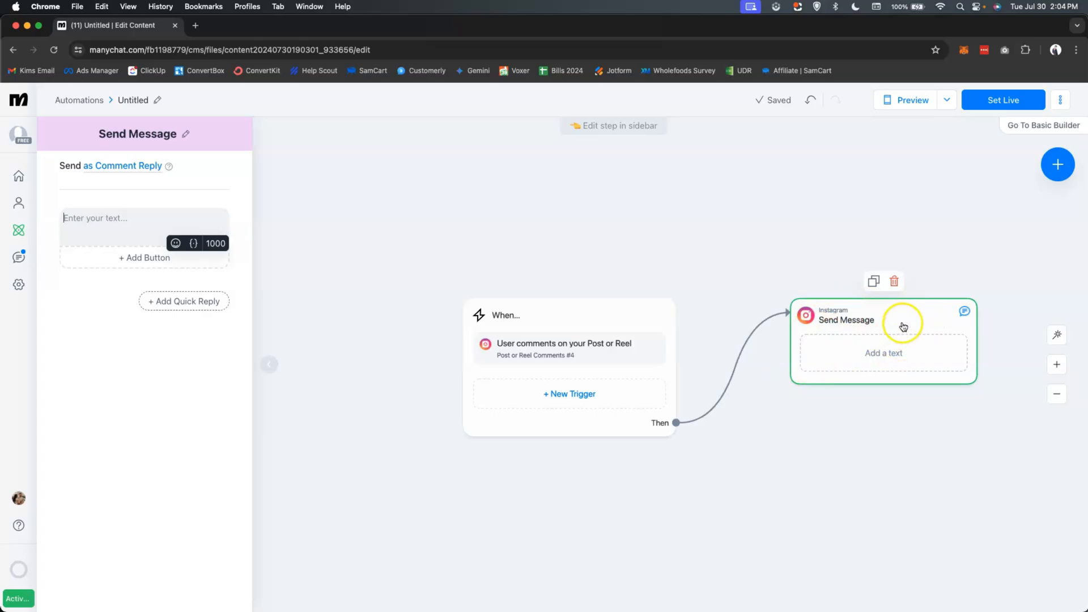
click(895, 282)
click(658, 155)
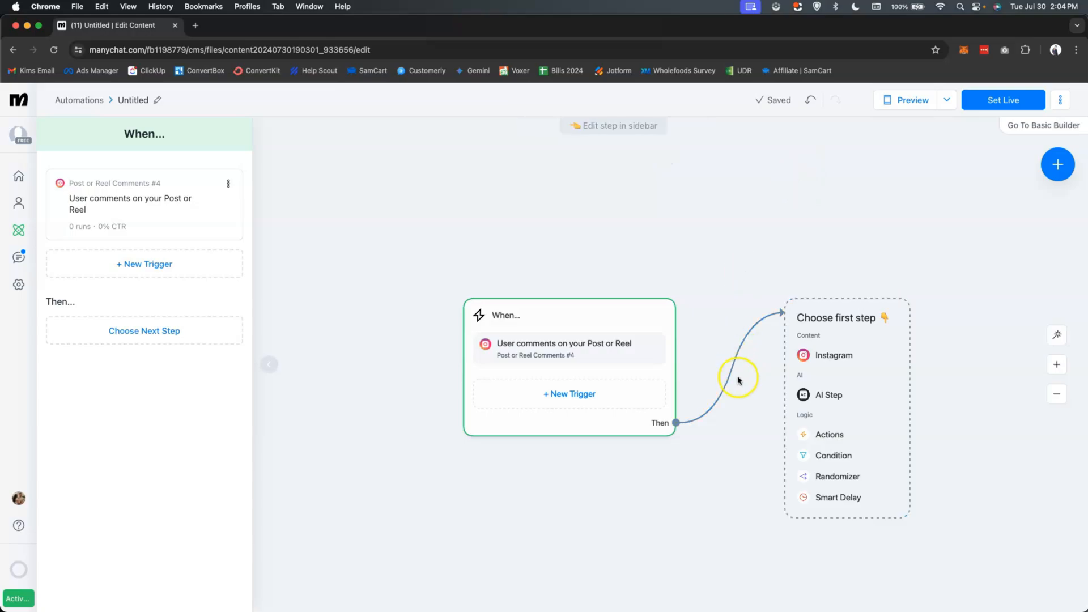
click(832, 456)
drag(867, 314, 839, 302)
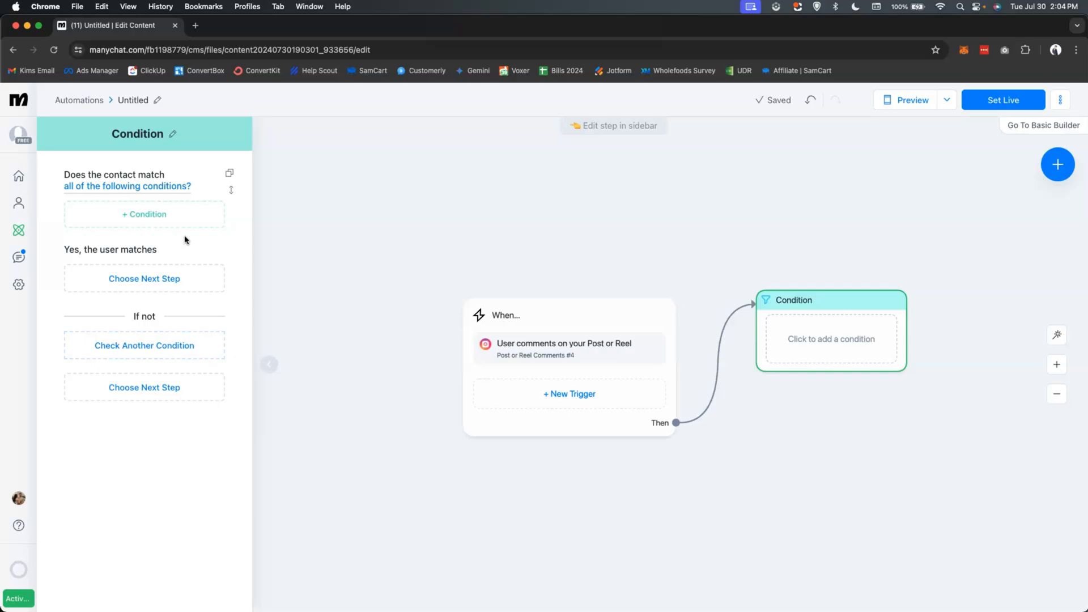
Add the Instagram system field "Follows your Instagram account" is true as the contact condition
click(137, 217)
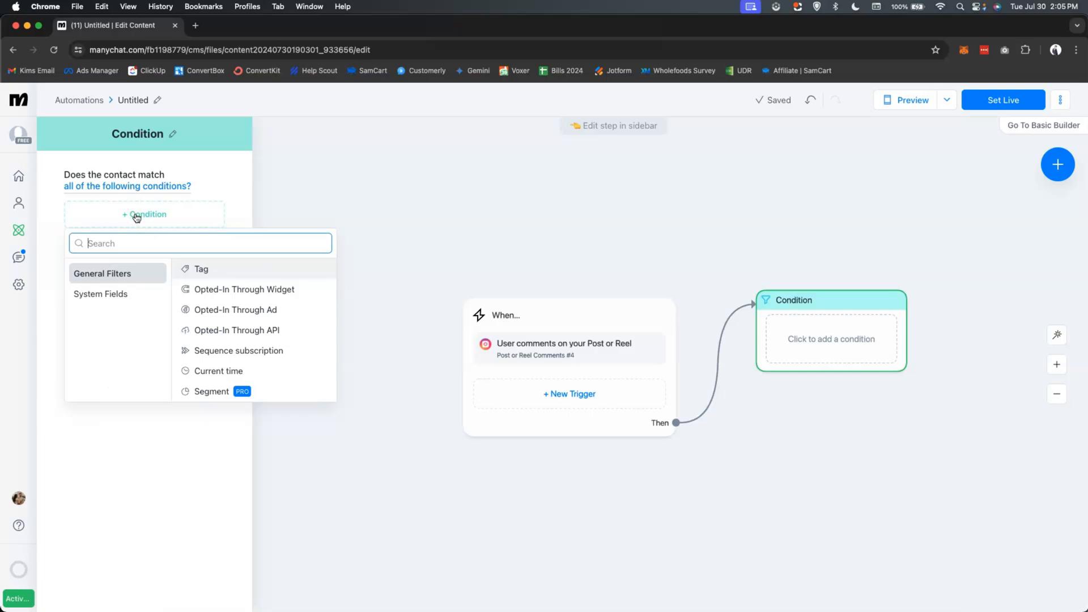
click(113, 294)
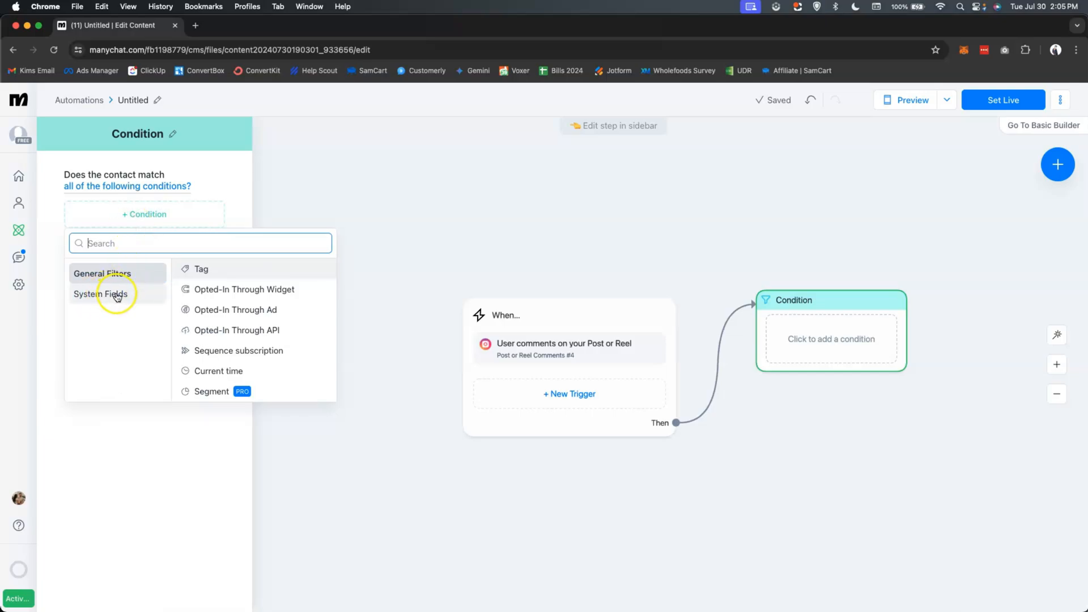
click(277, 414)
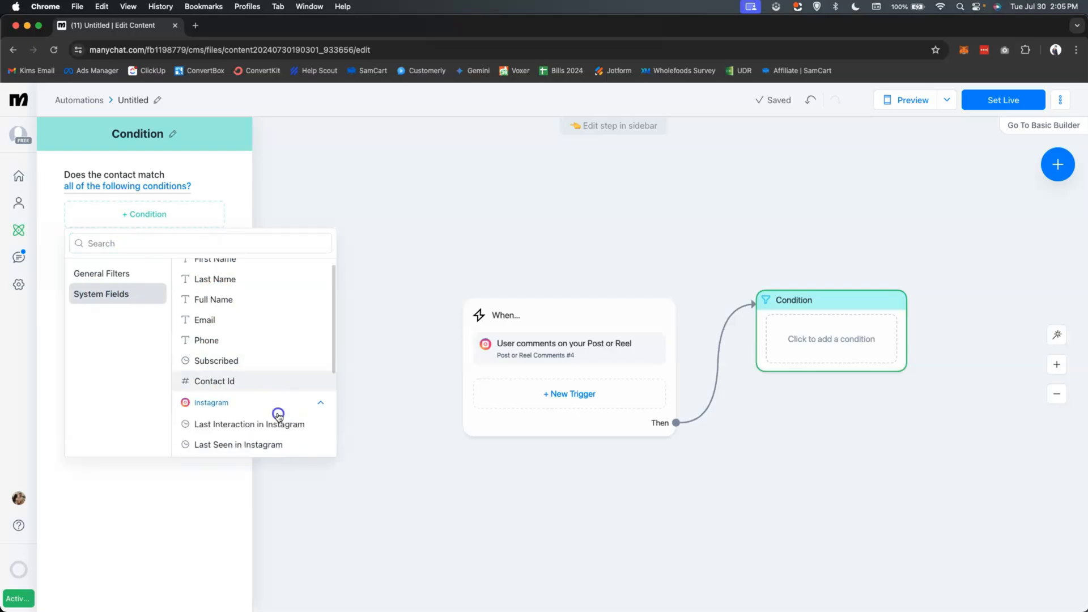
scroll(224, 380, down, 3)
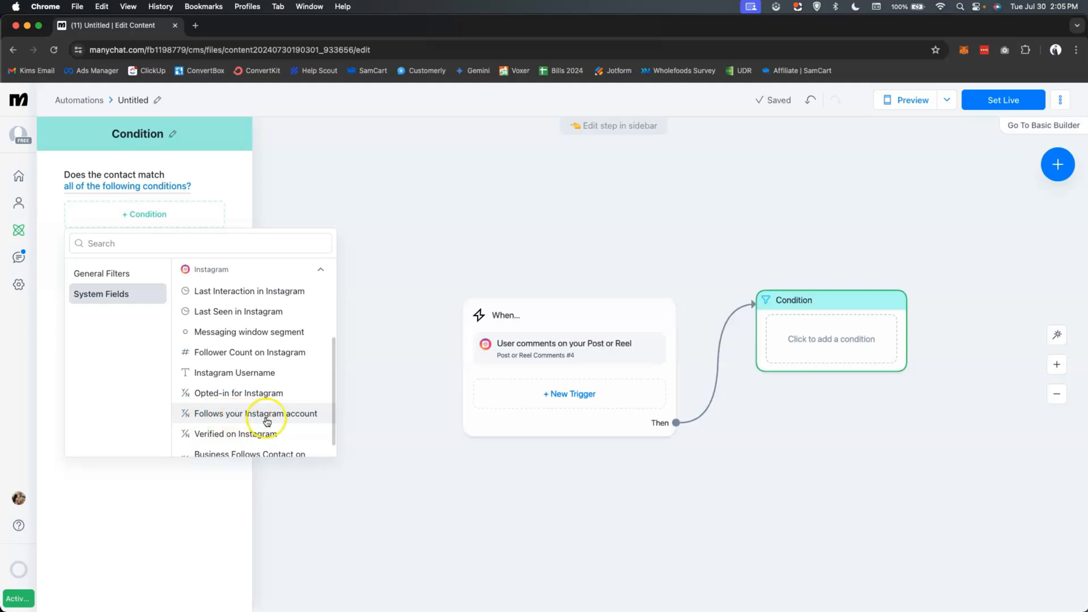
click(216, 414)
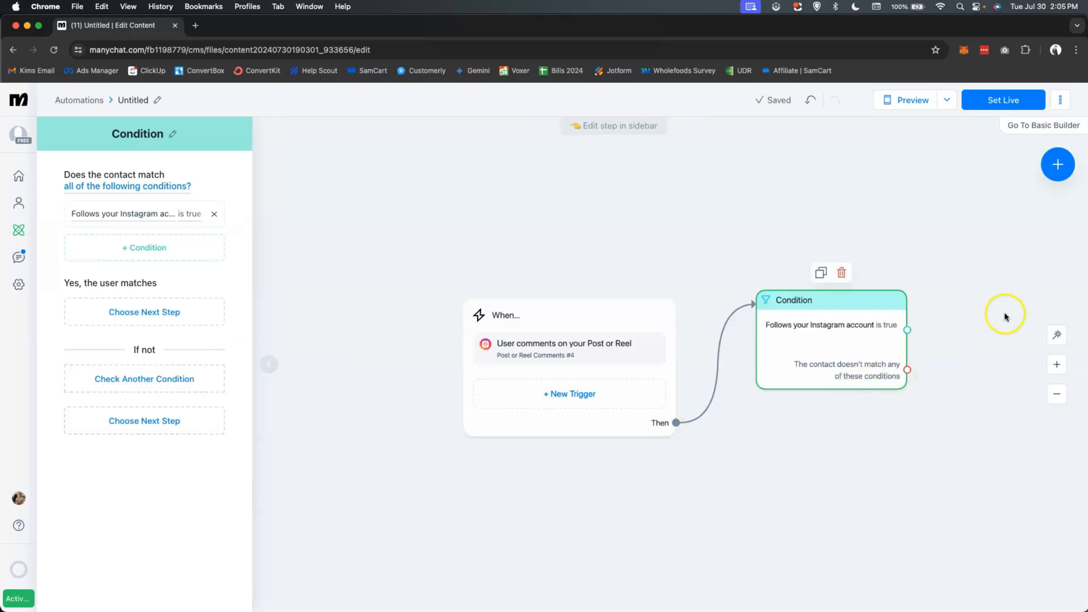
Connect a new Instagram Send Message step to the condition's matching branch
drag(955, 384, 834, 346)
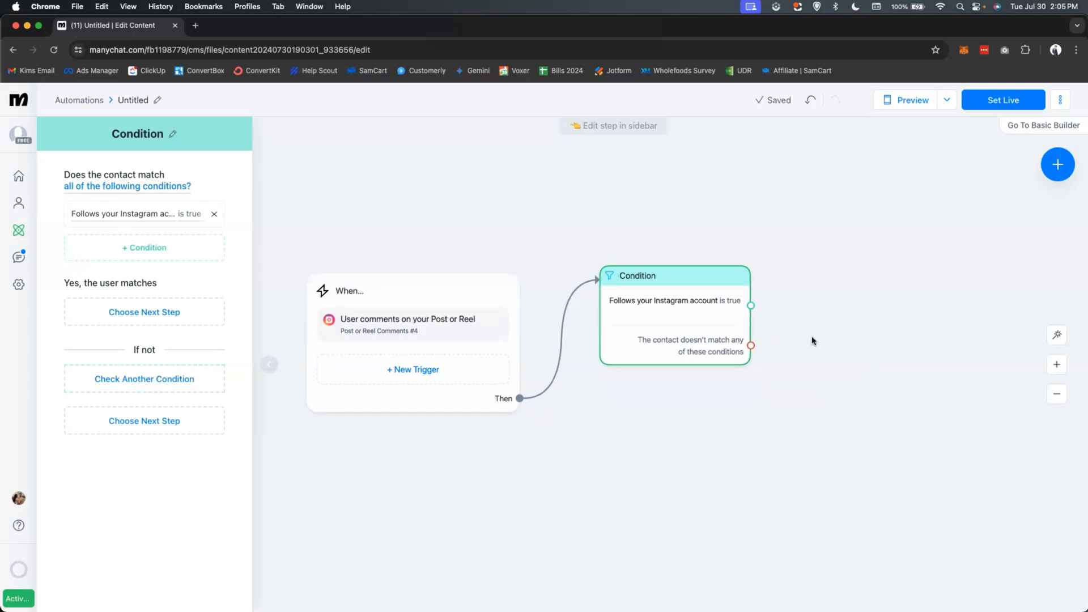
drag(751, 305, 878, 229)
click(919, 231)
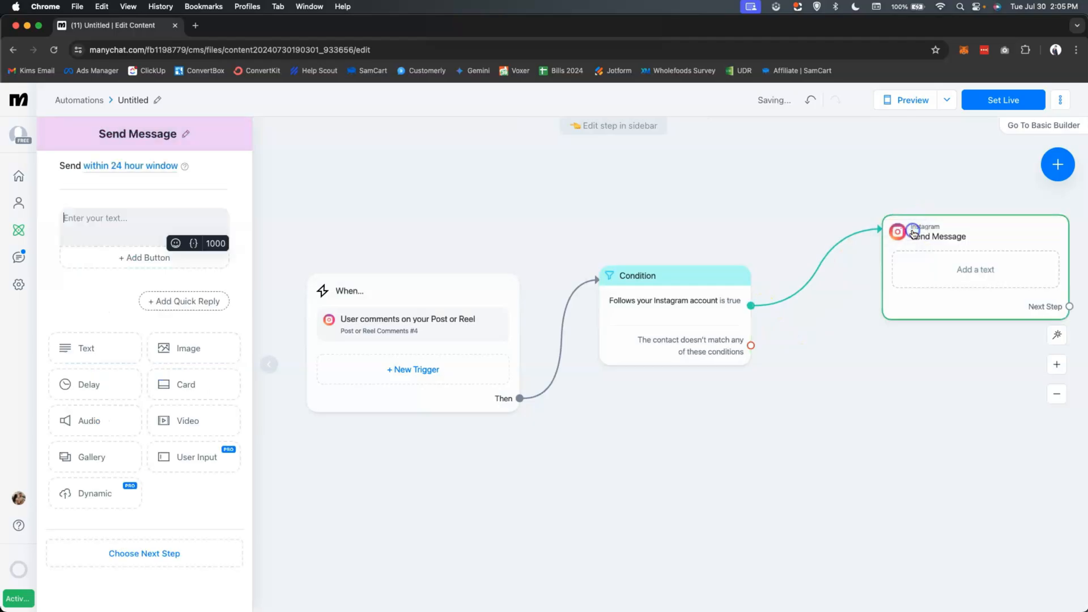
Write the message text "Hey! Your PDF is ready, click on the button below!" for followers
click(107, 222)
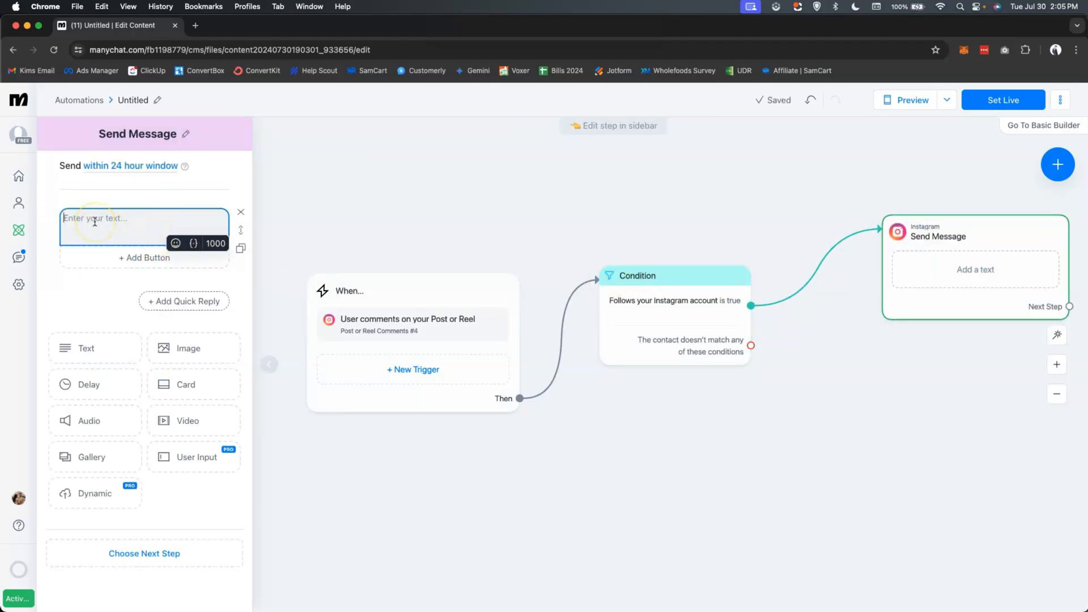
key(BackSpace)
key(BackSpace)
text(Hey)
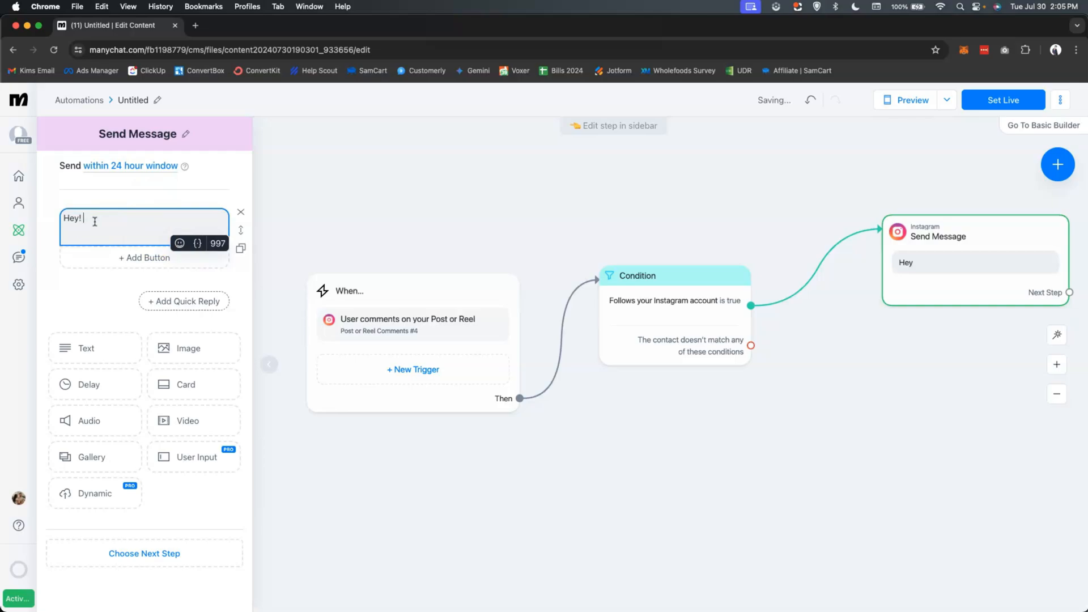
text(! Your PDF is ready)
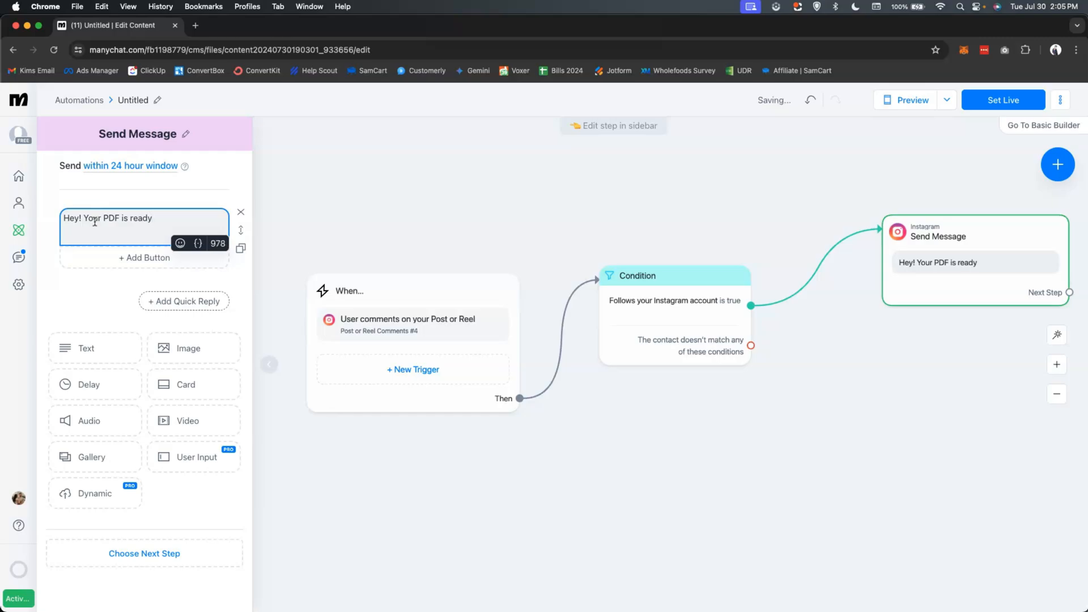
text(, click on the button below!)
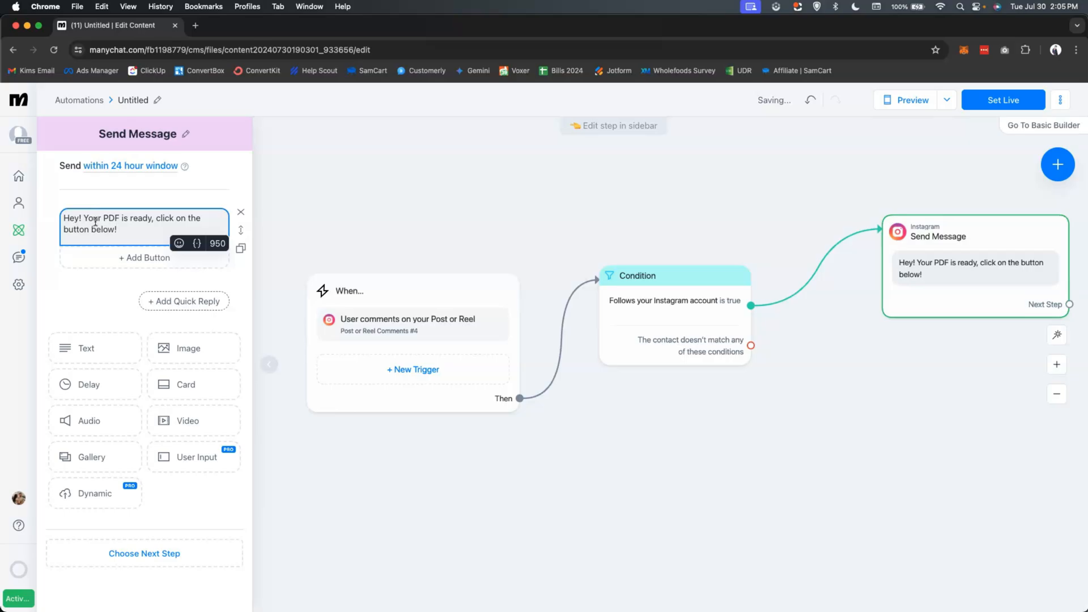
Add a button titled "Your PDF!" to the followers' message
click(129, 257)
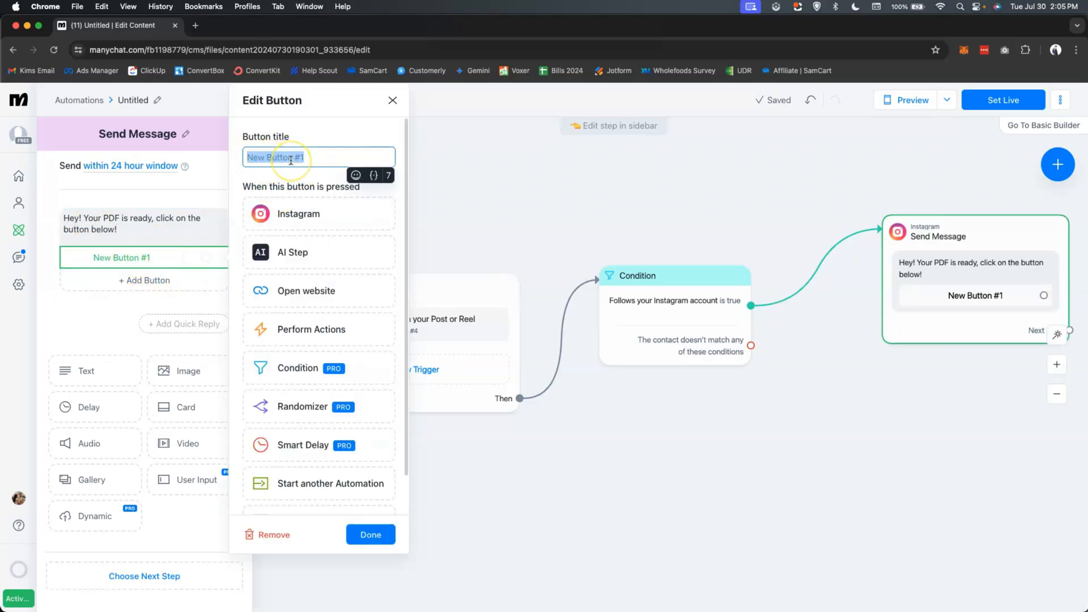
text(Your P)
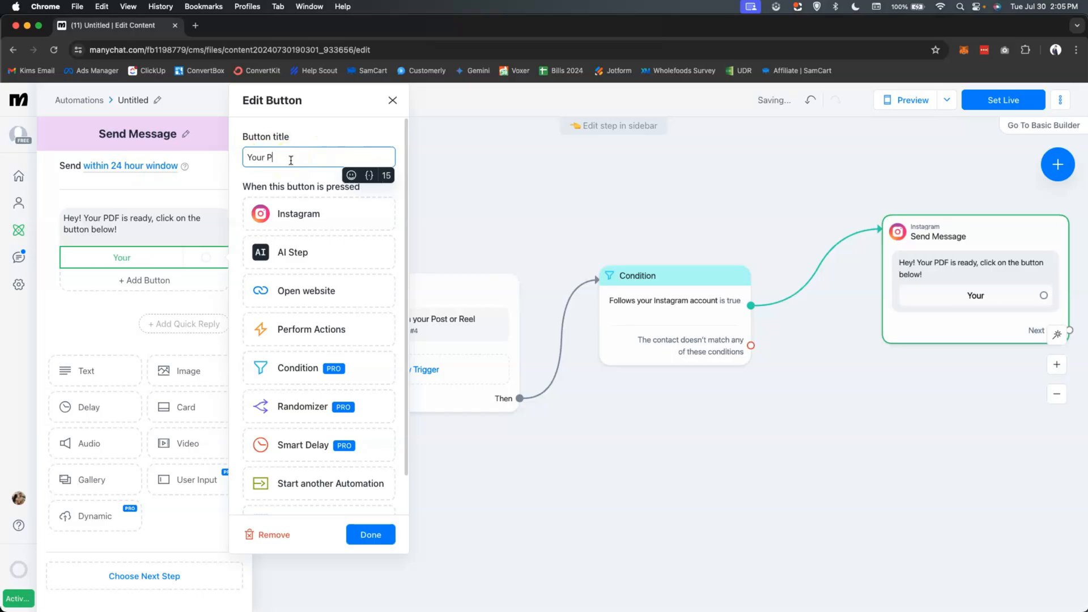
text(DF!)
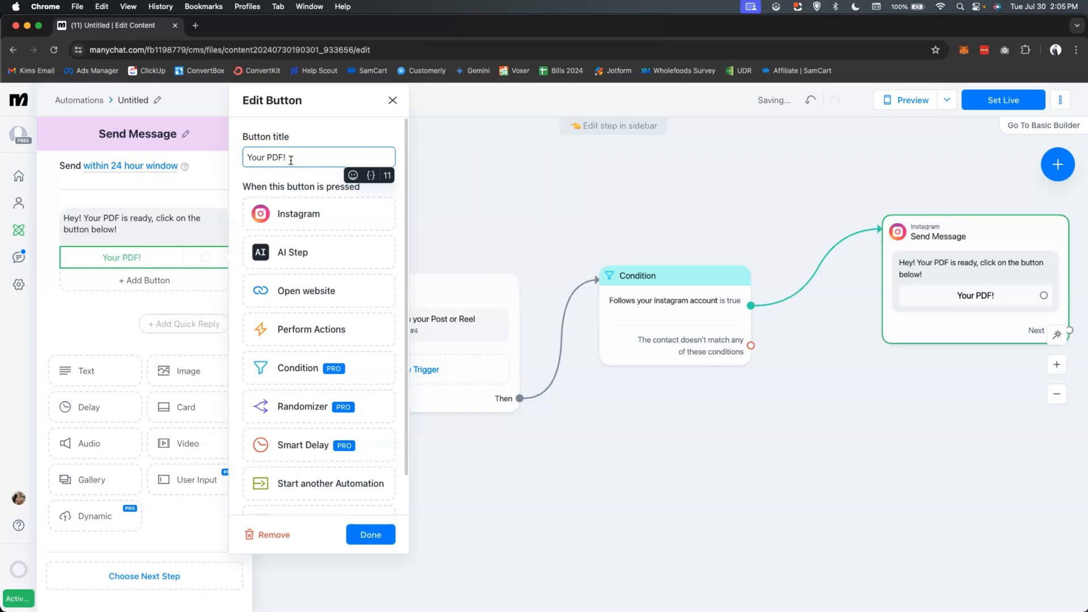
Set the "Your PDF!" button to open a website, entering the creator's site address as its URL
click(301, 296)
click(287, 301)
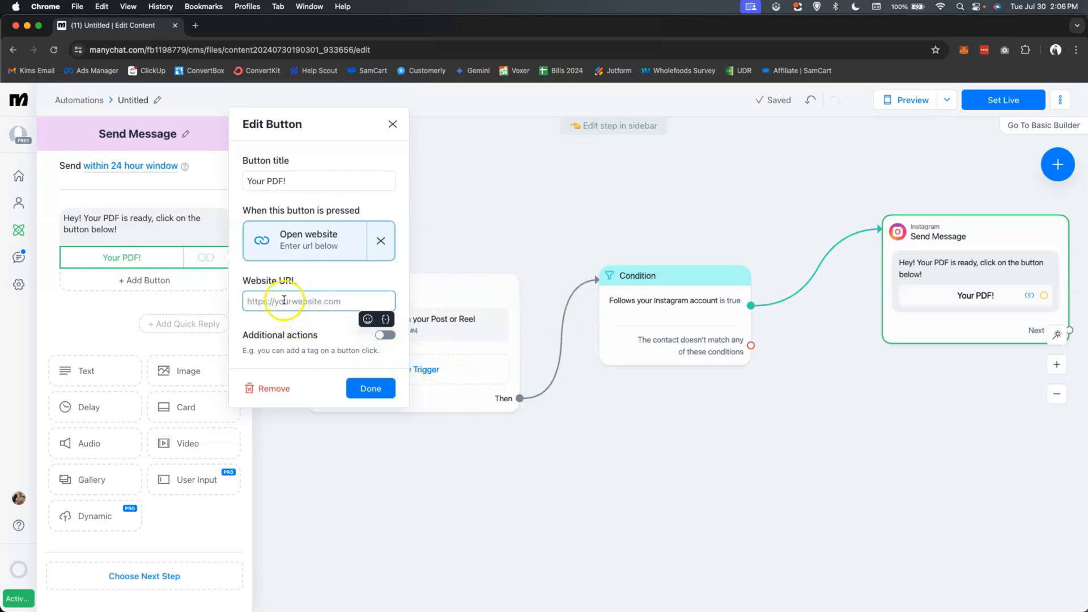
click(338, 296)
click(289, 305)
text(https://kimberlyannjimenez.com)
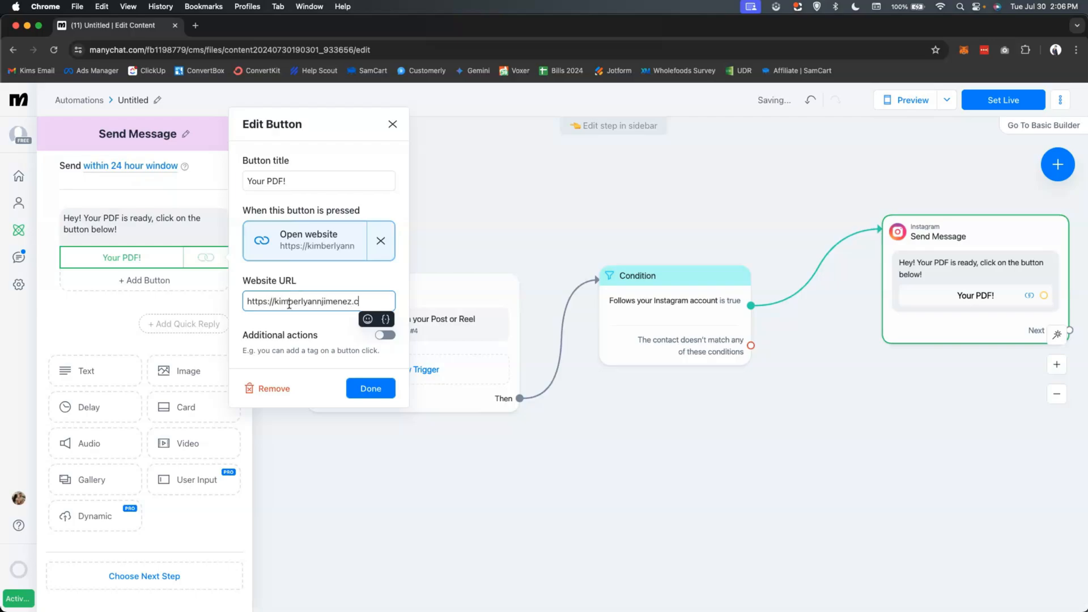
click(367, 389)
Connect a new Instagram Send Message step to the condition's non-matching branch
drag(840, 417, 746, 416)
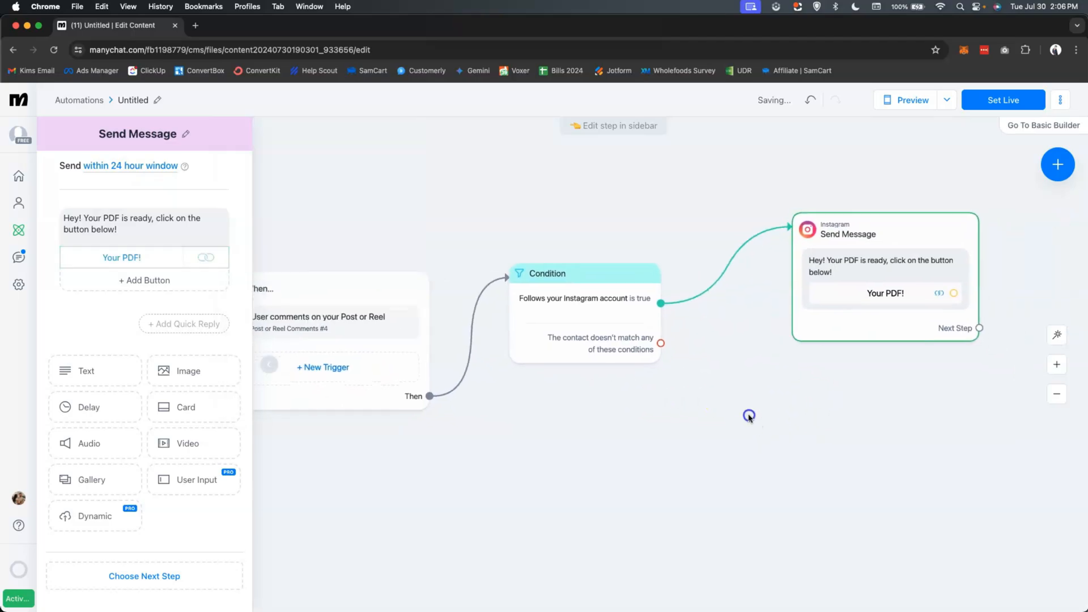
click(320, 299)
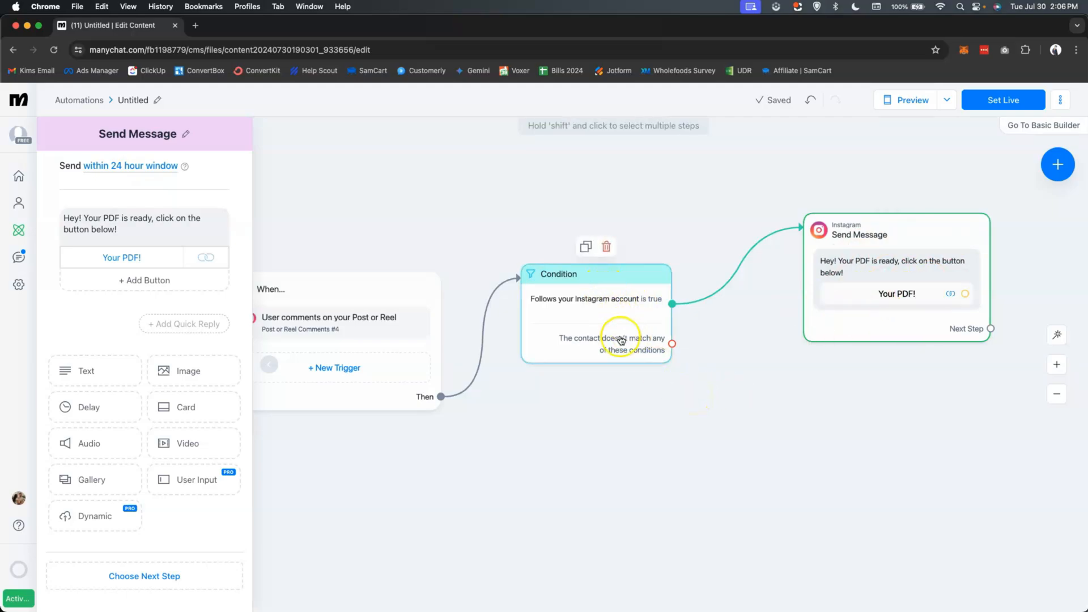
drag(672, 344, 768, 439)
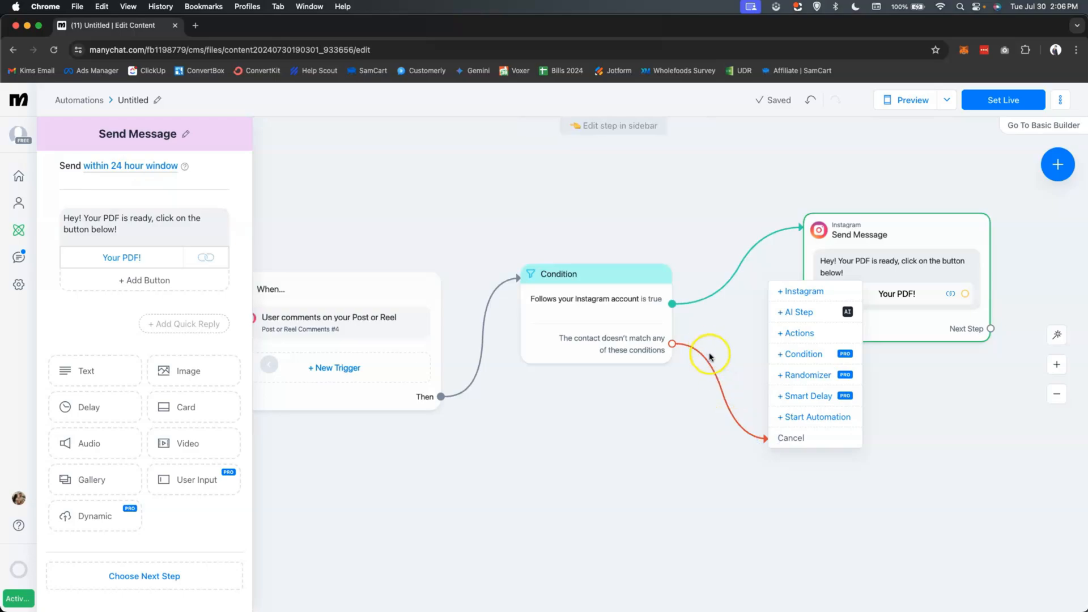
click(796, 292)
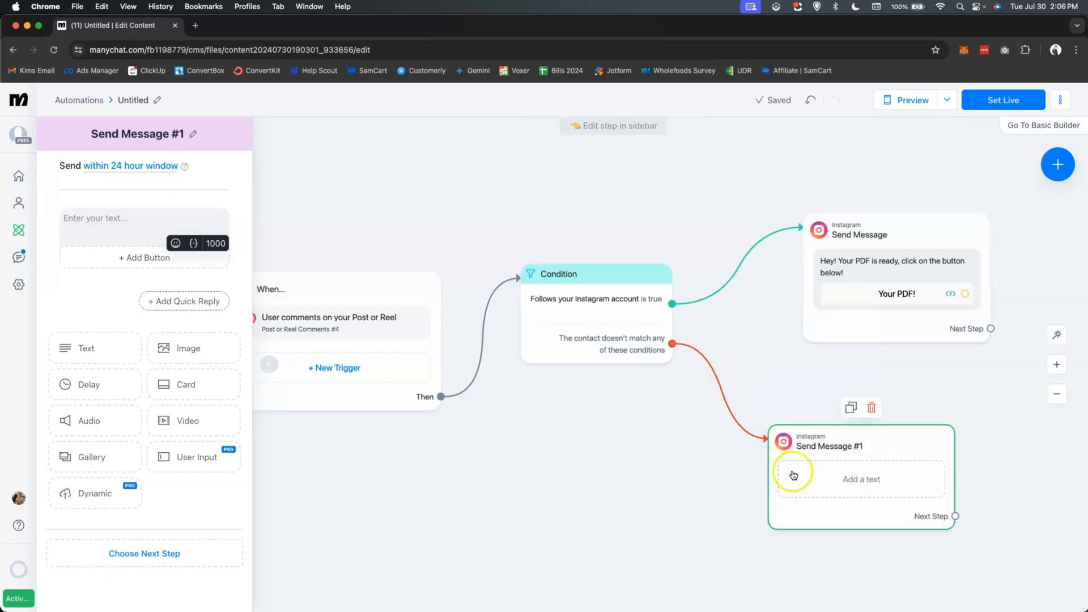
Write "Hey, I noticed you didn't follow me! Drop us a follow right here!" for non-followers, ending with a pointing-down hand emoji
click(64, 212)
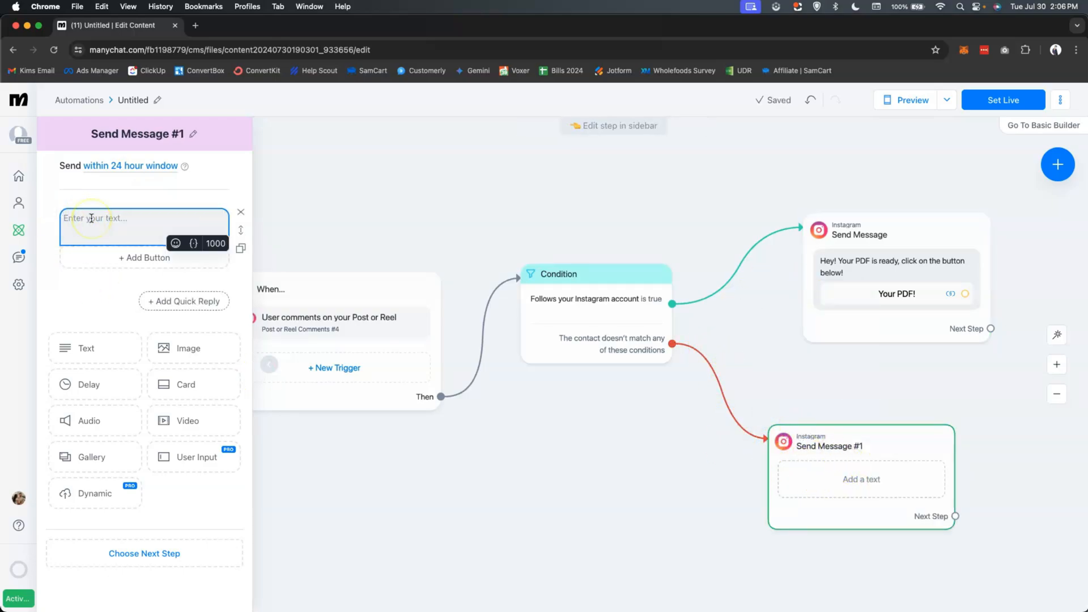
text(Hey, I noticed you didn't fo)
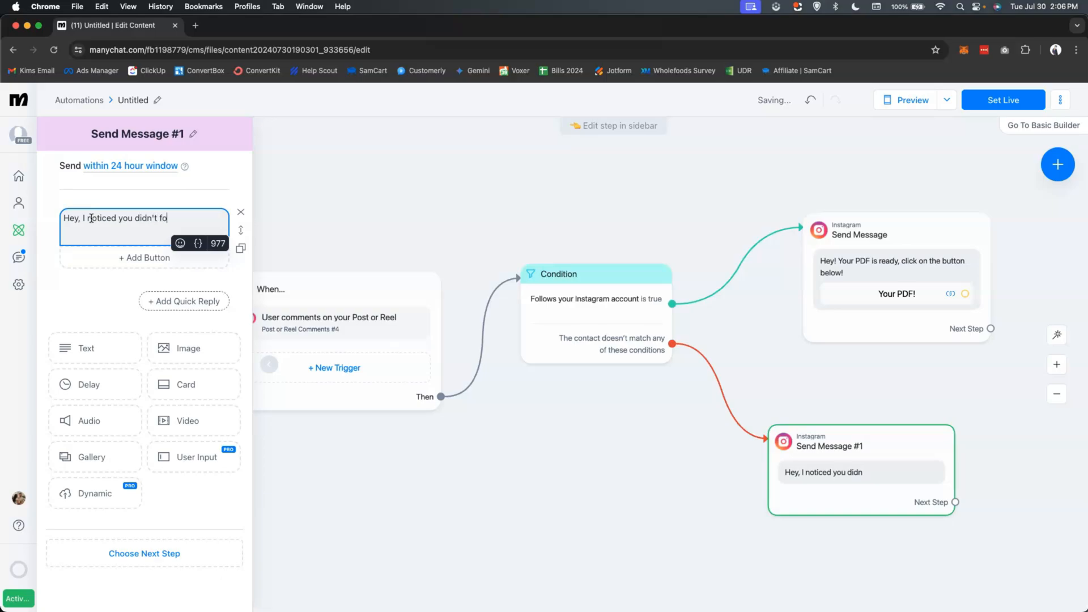
text(! Drop us a follow right here!)
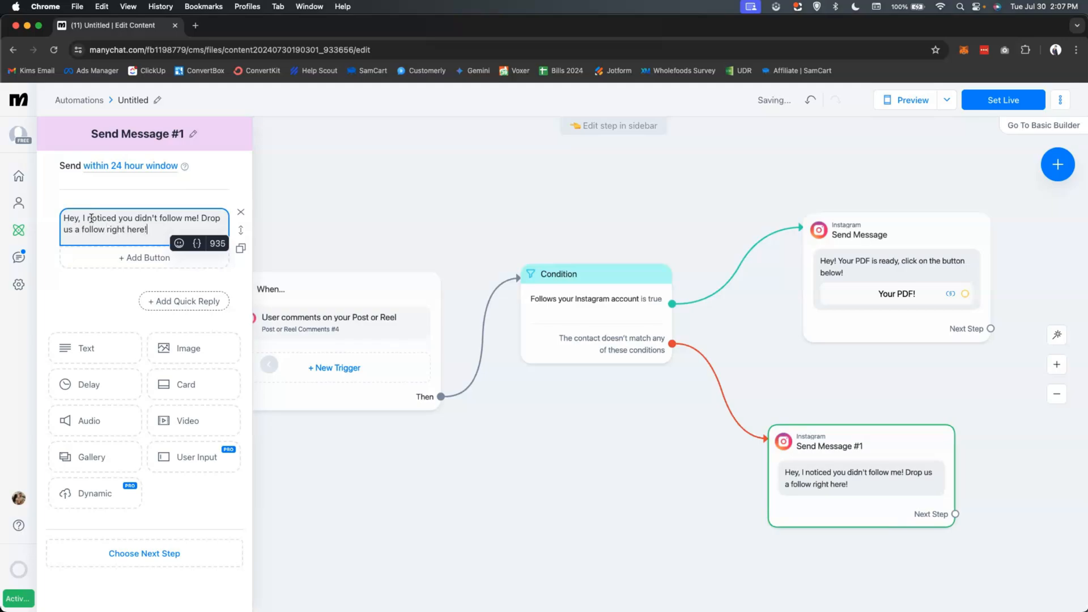
key(ctrl+super+space)
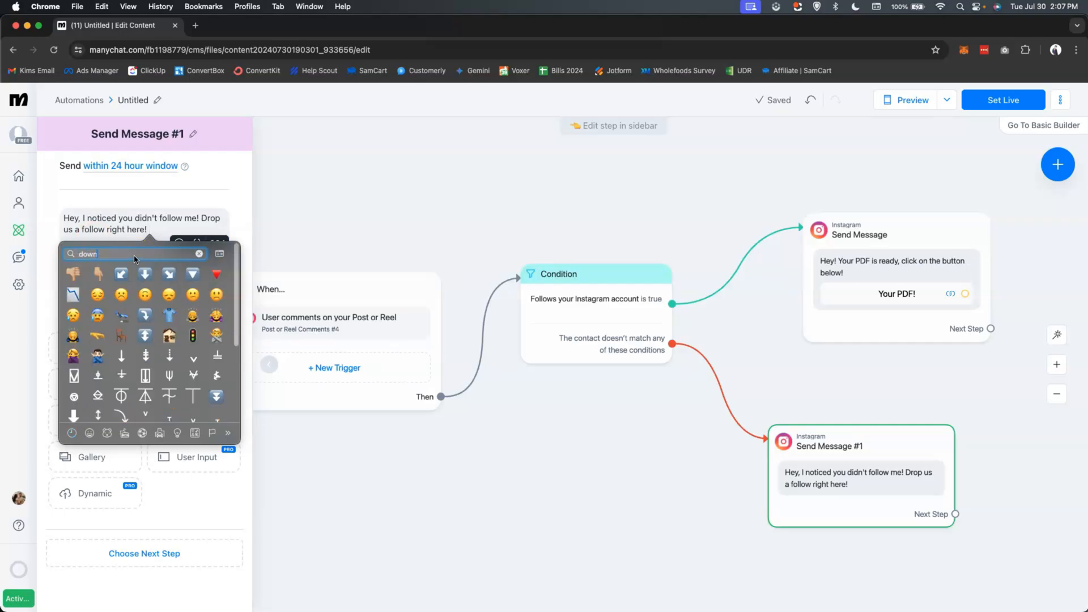
click(97, 274)
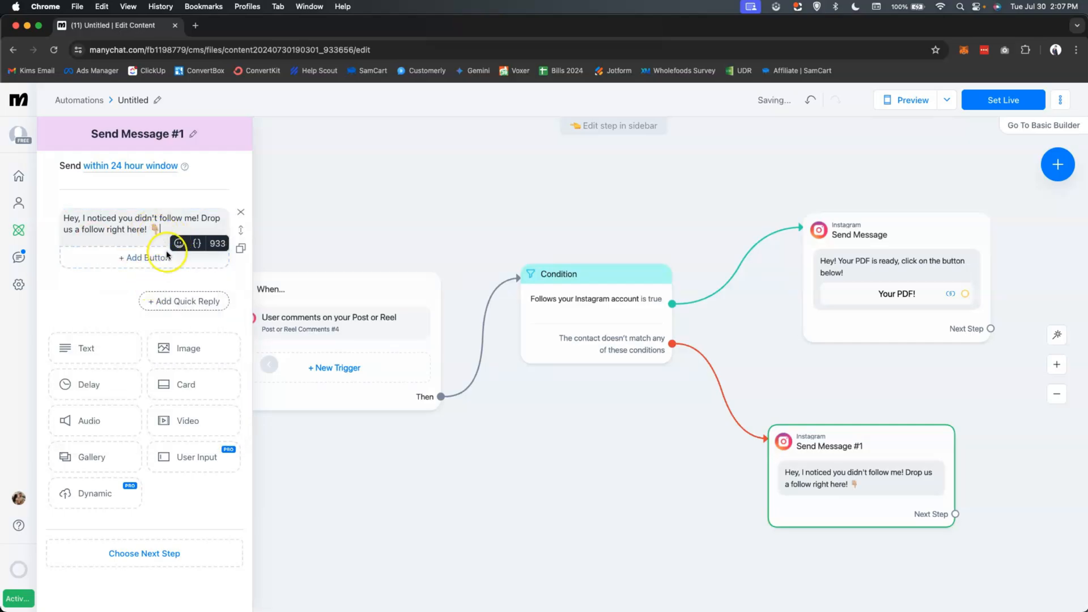
Add a button titled with the account's Instagram handle to the non-follower message, opening the account's instagram.com profile URL
click(149, 258)
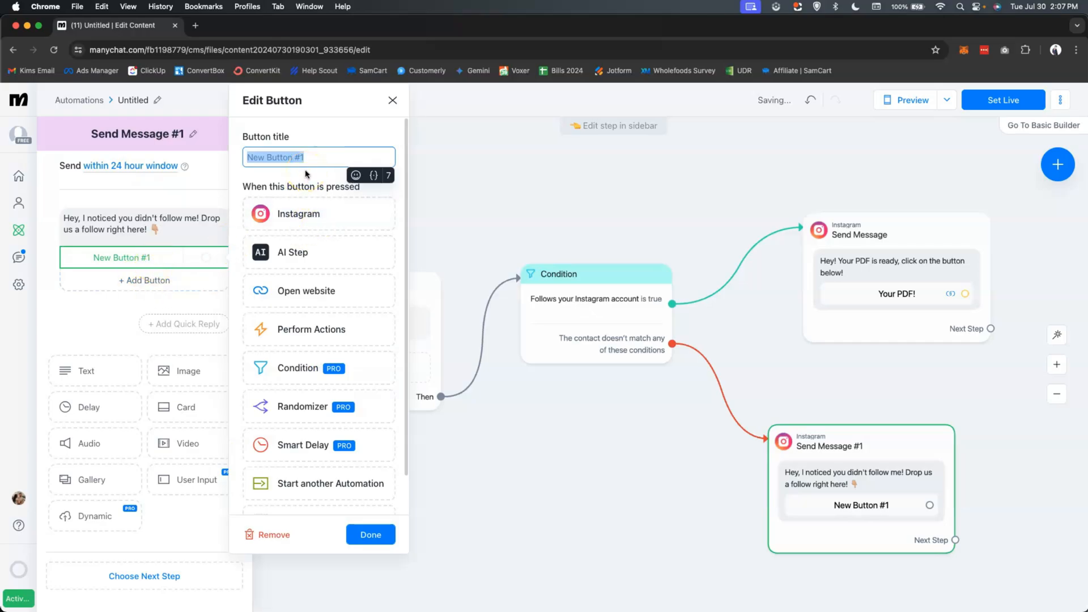
text(@kimberlyannjimenez)
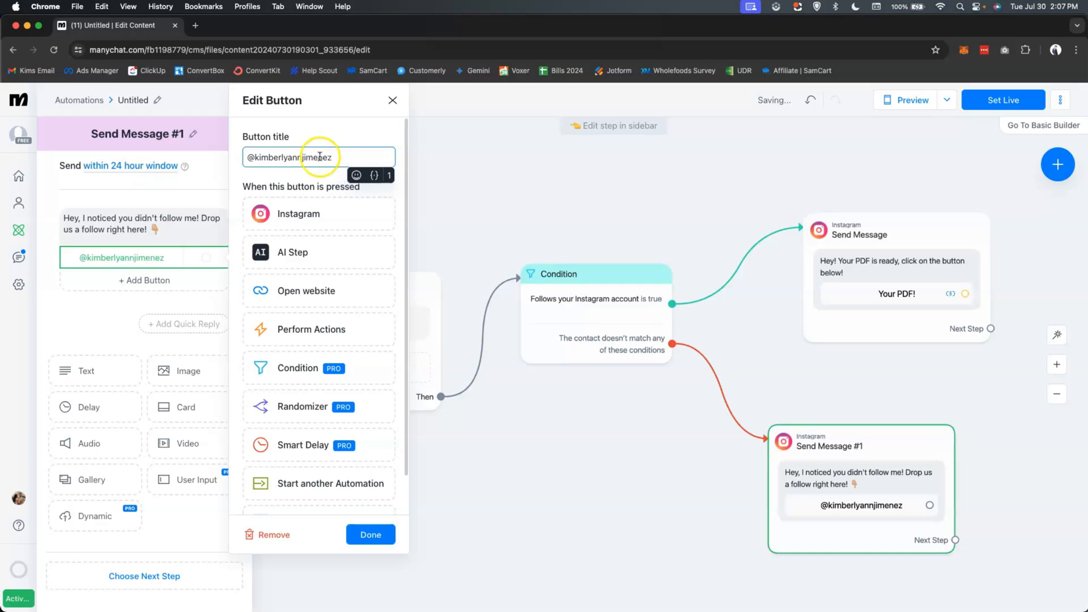
click(308, 222)
click(300, 294)
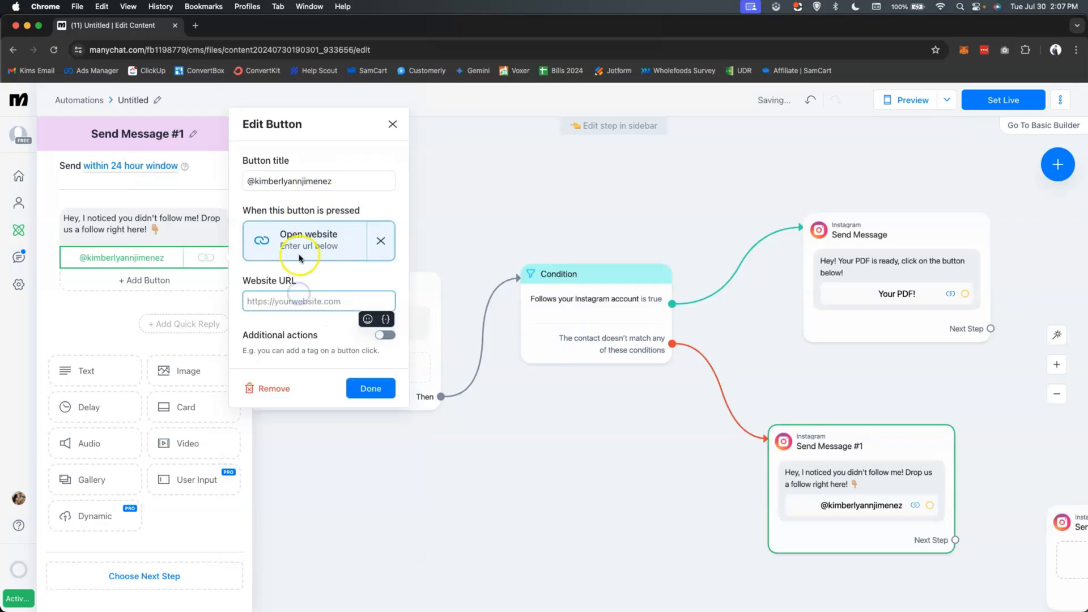
text(ht)
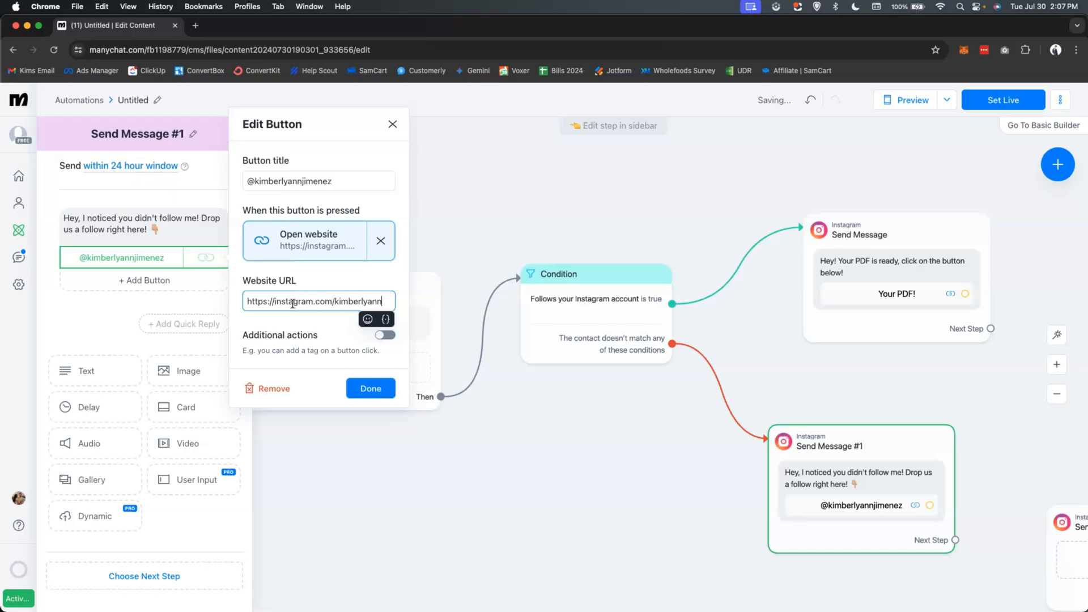
text(imenez)
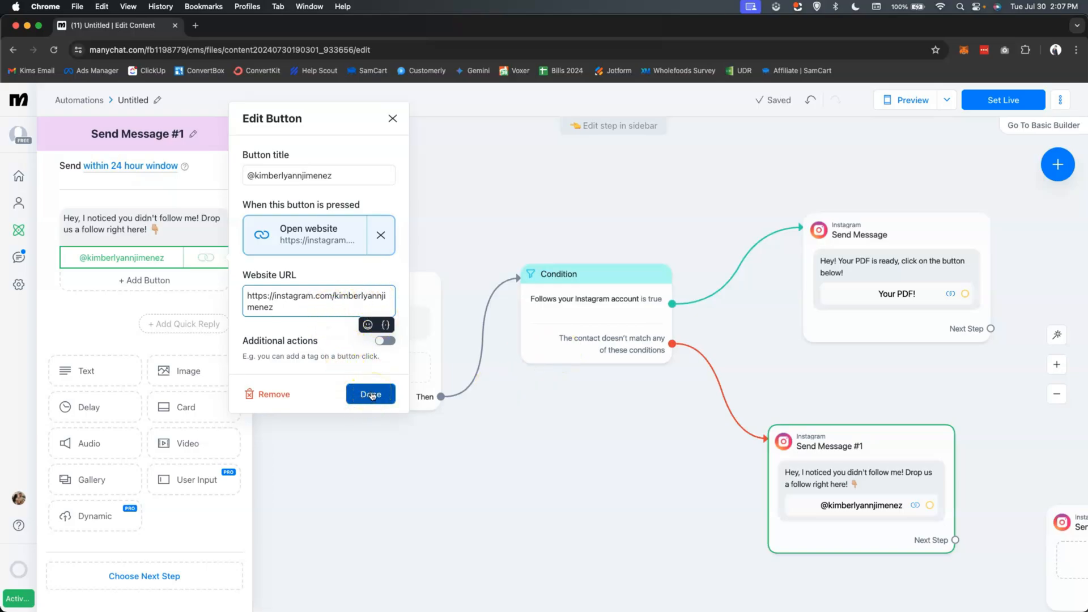
click(372, 396)
Arrange the two Send Message steps in one column, one above the other, to the right of the condition
click(595, 312)
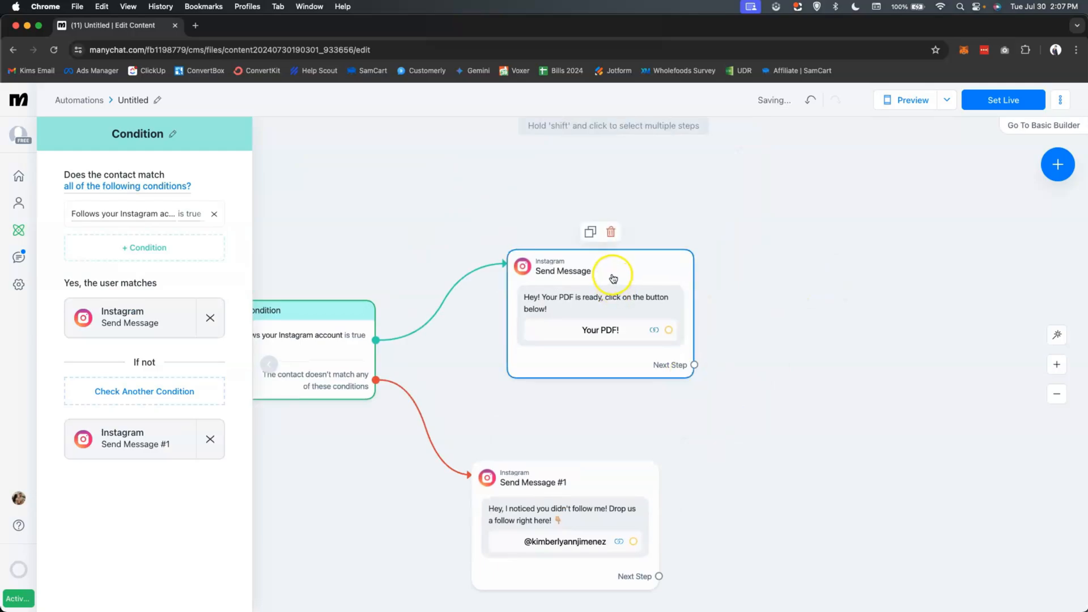
drag(613, 278, 578, 223)
drag(579, 465, 577, 456)
drag(608, 375, 884, 342)
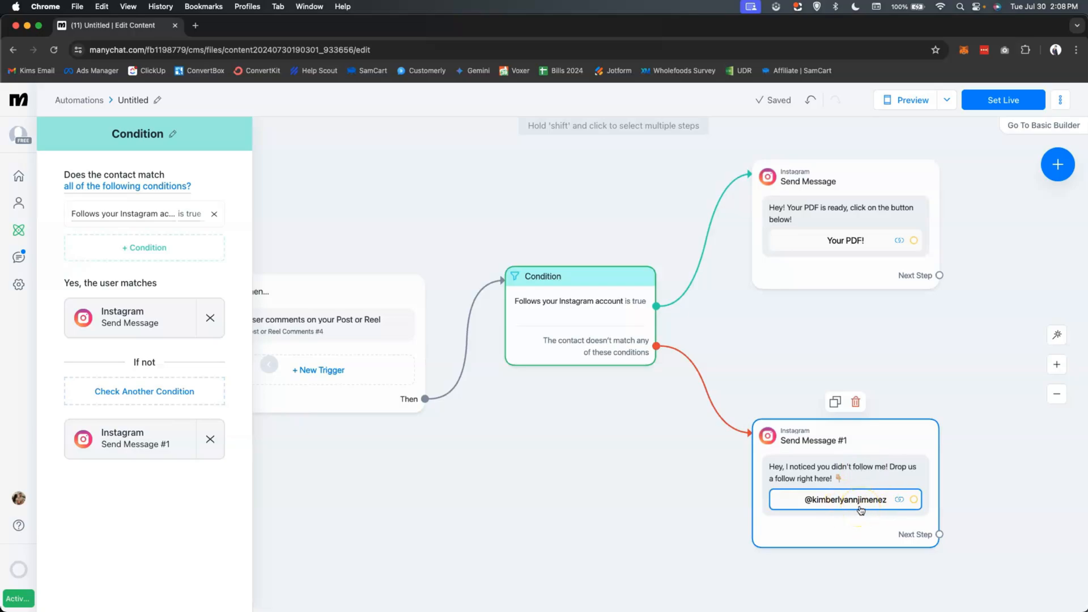
Add a Smart Delay of 5 minutes after the non-follower message and place it slightly higher beside that message
drag(943, 340, 648, 335)
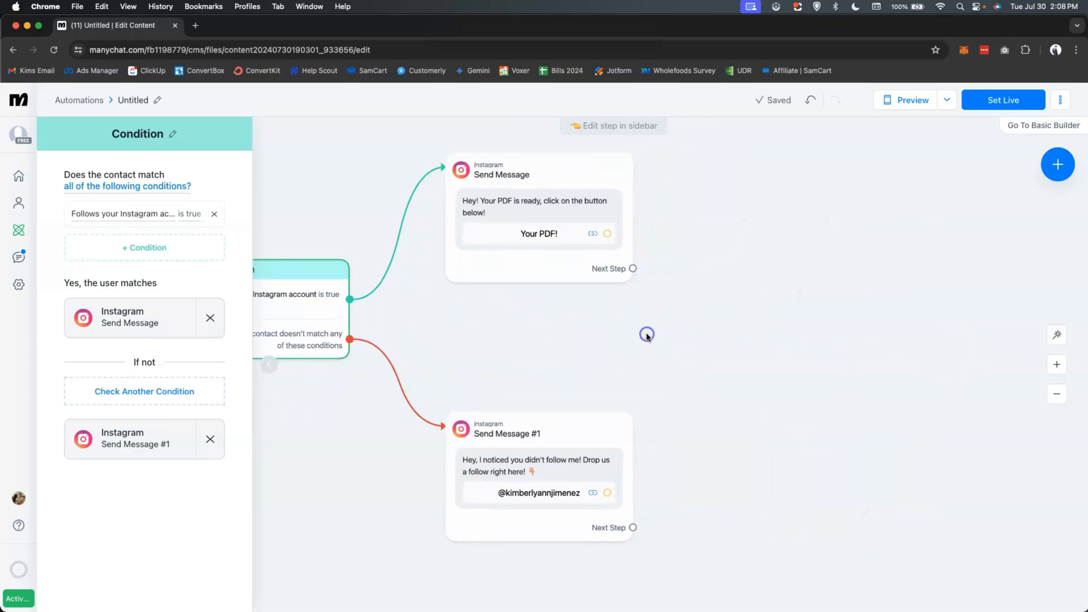
drag(633, 528, 692, 470)
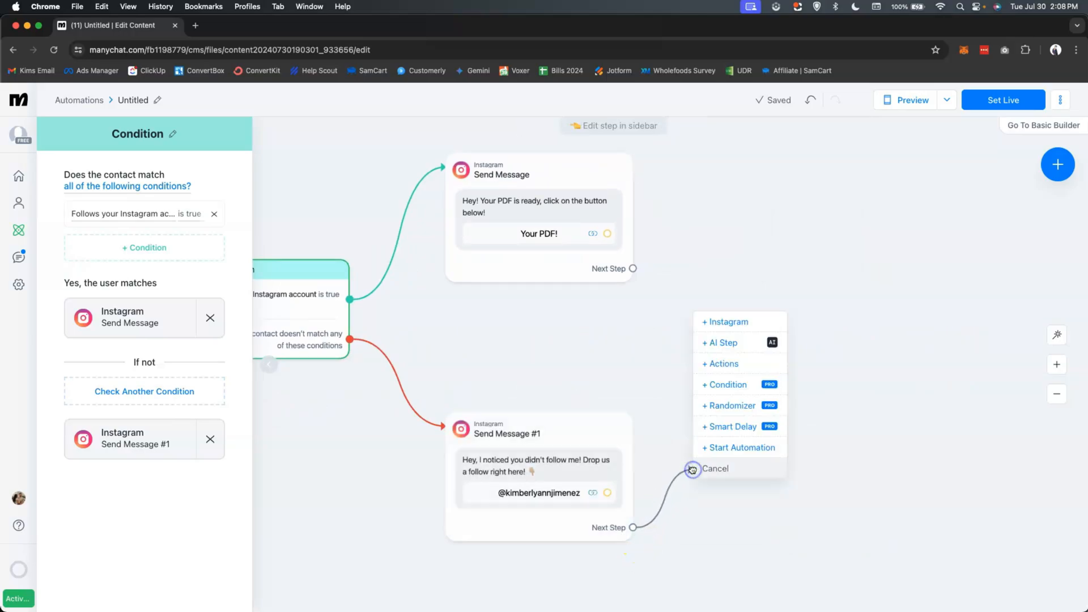
click(731, 428)
click(205, 211)
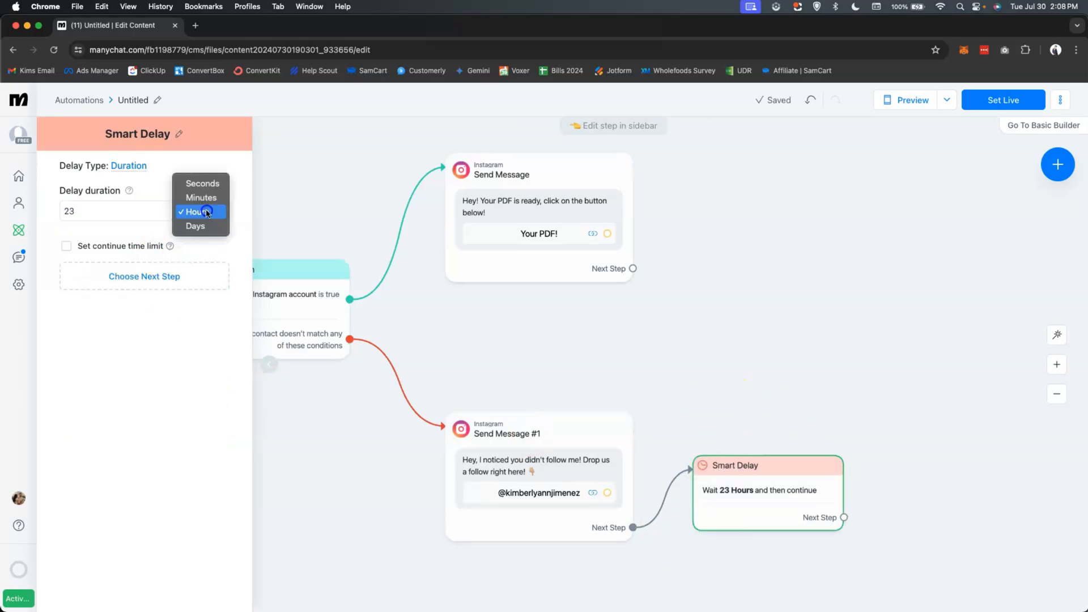
click(201, 198)
click(68, 211)
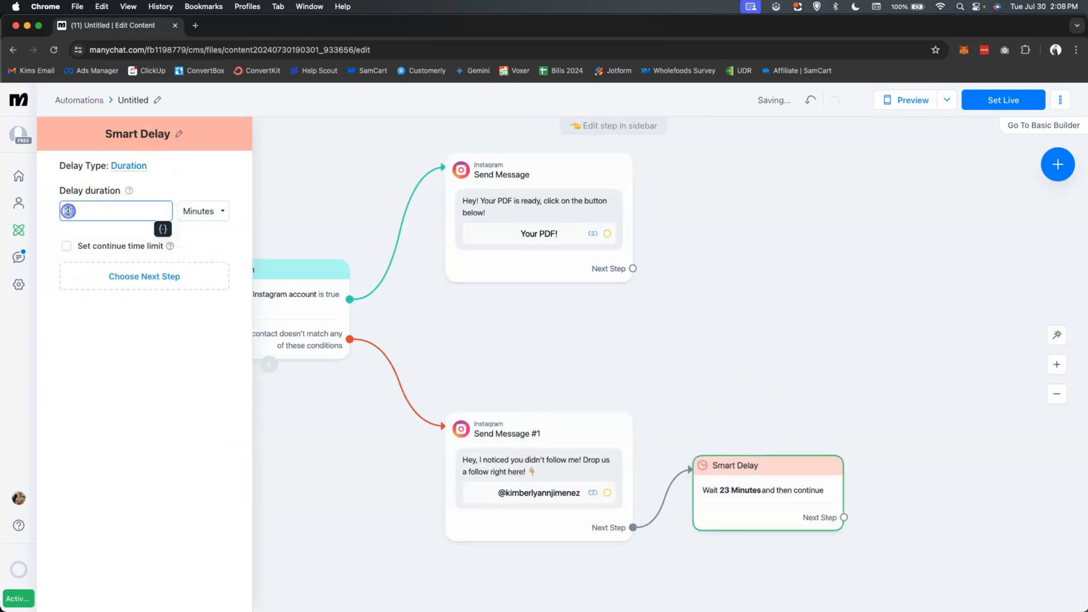
text(5)
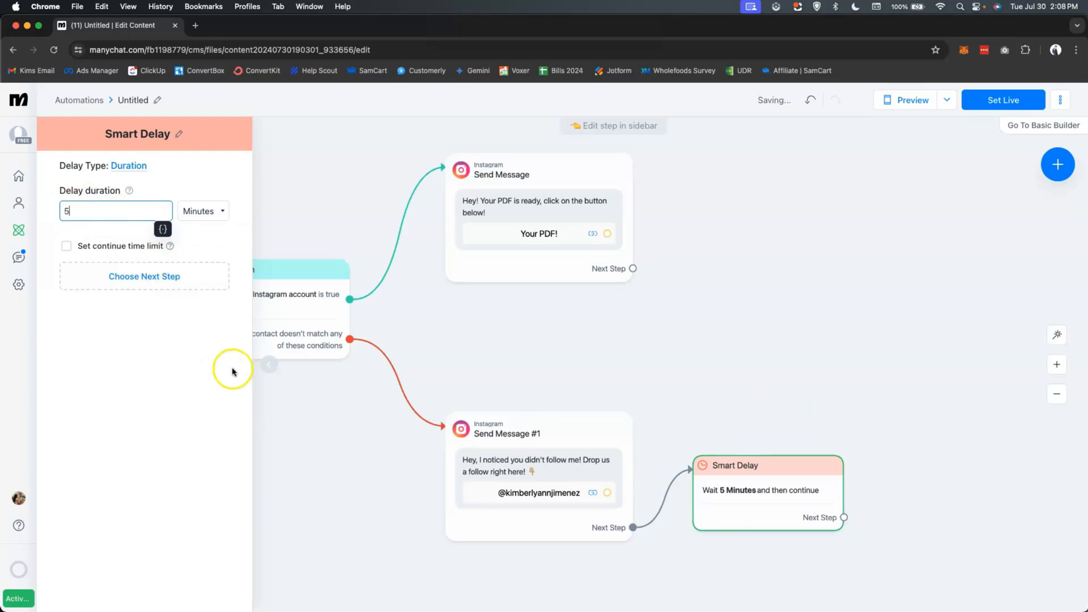
click(781, 391)
drag(780, 461, 775, 440)
Connect a new Condition step after the Smart Delay
drag(833, 352, 724, 357)
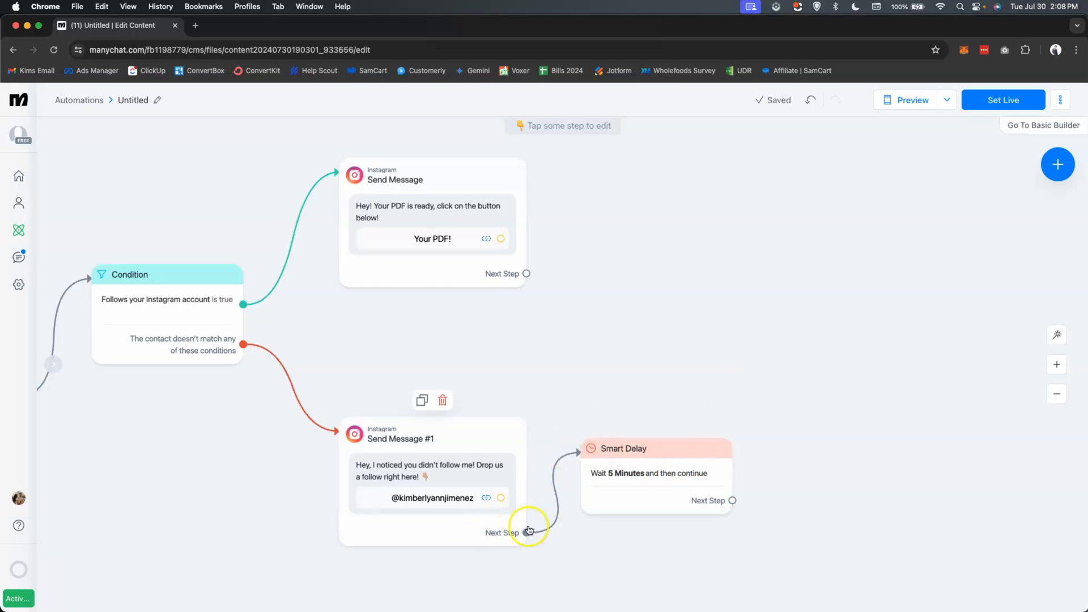
drag(732, 501, 794, 461)
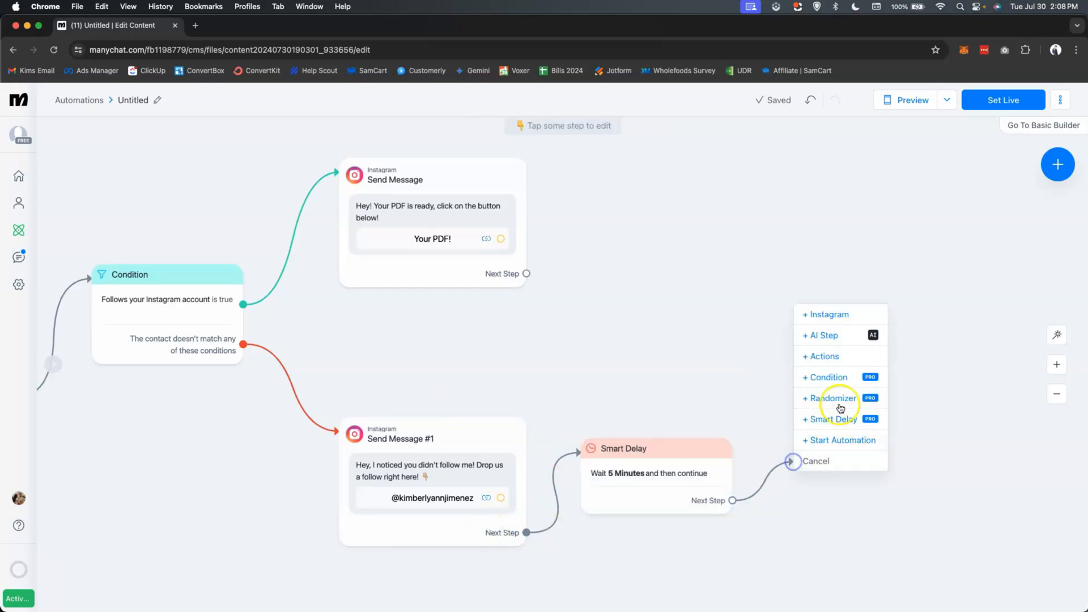
click(833, 377)
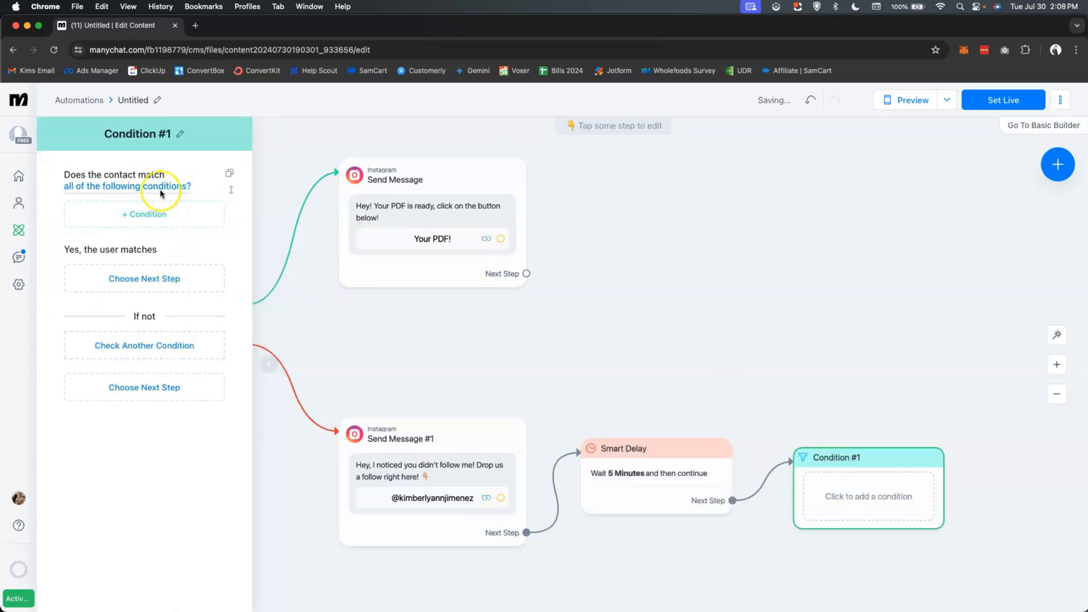
Make the new condition check that the system field "Follows your Instagram account" is true, and move its block slightly higher
click(134, 216)
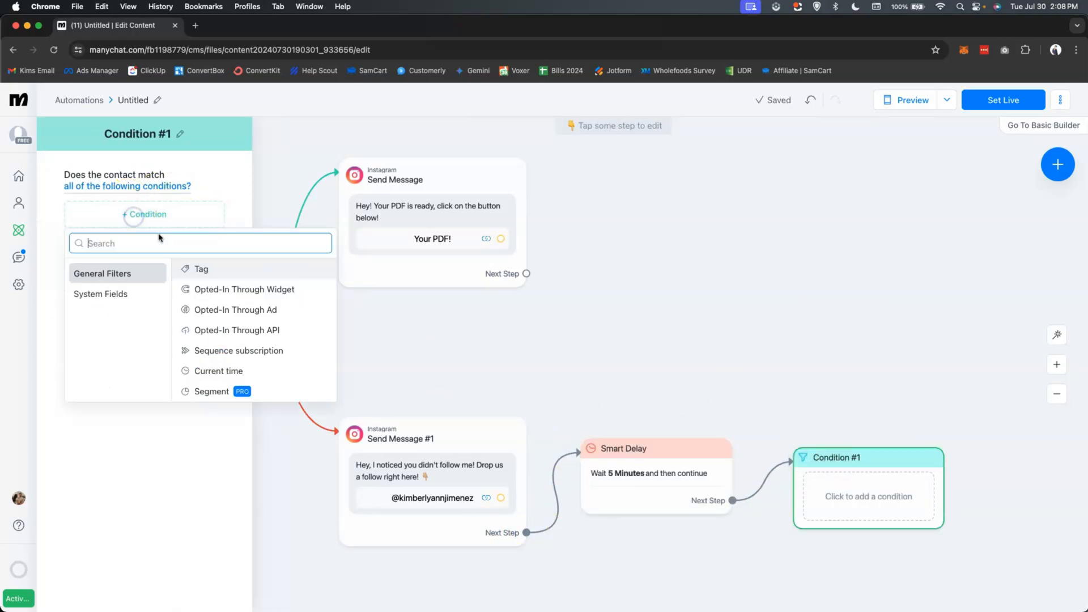
click(108, 294)
click(213, 414)
scroll(215, 419, down, 5)
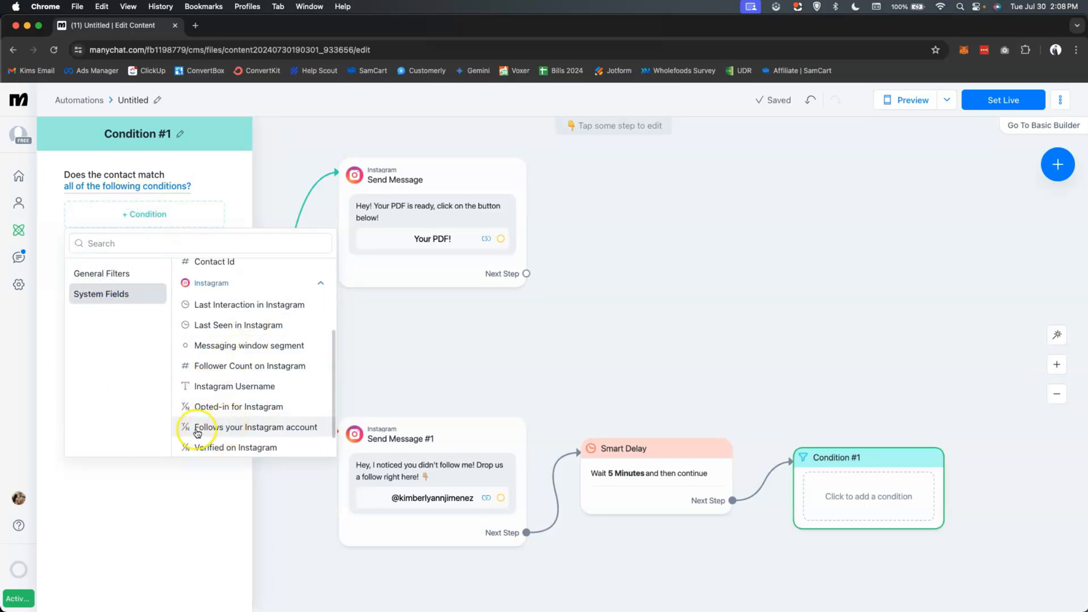
click(246, 430)
drag(843, 353, 773, 319)
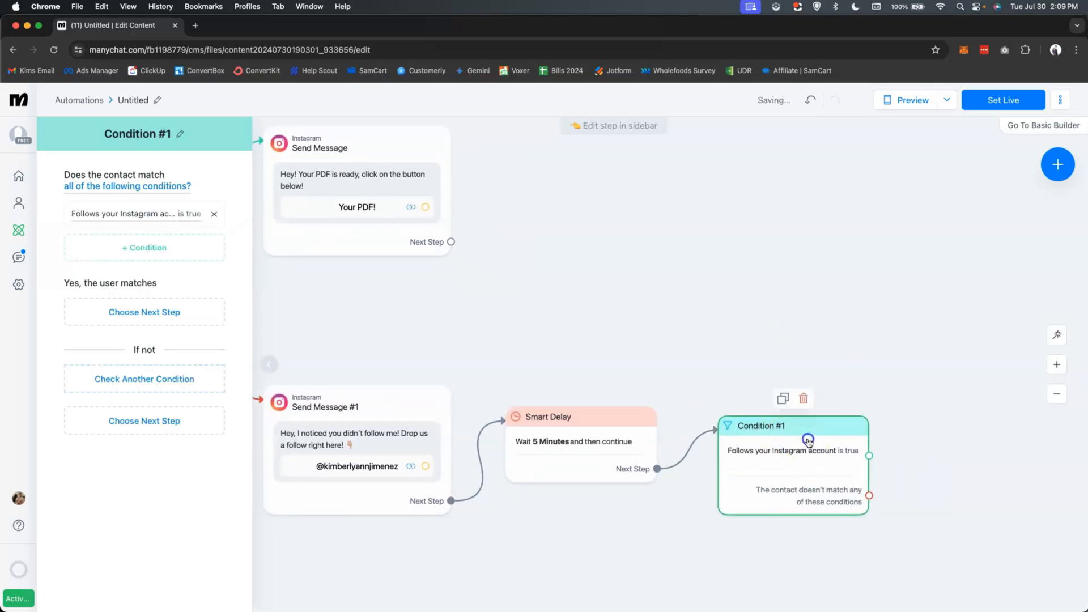
drag(809, 445, 807, 415)
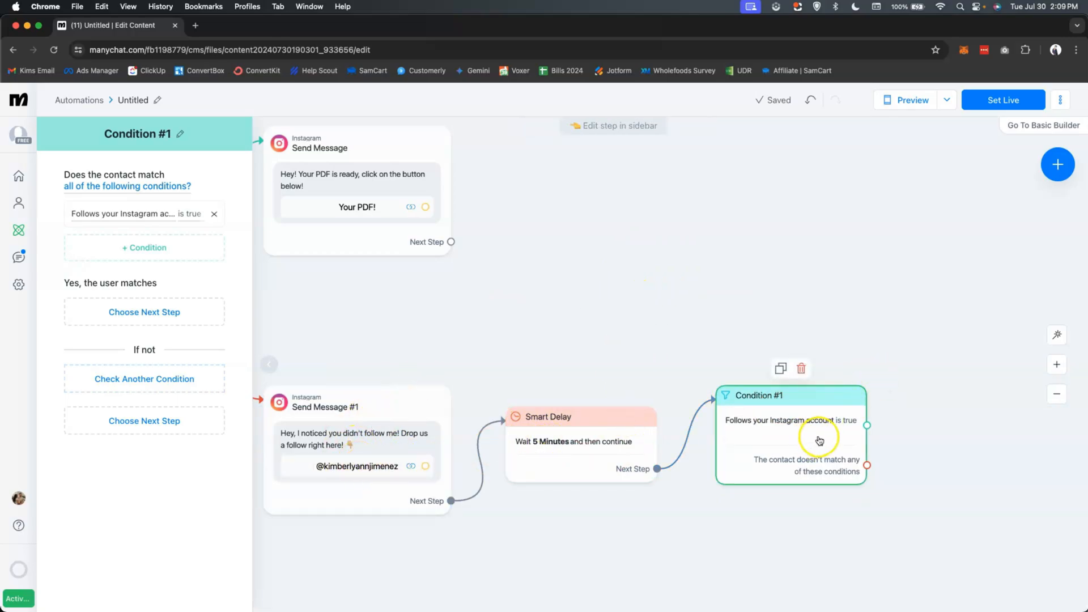
Connect the second condition's matching branch to the PDF Send Message step and move that message beyond the second condition
drag(867, 425, 317, 242)
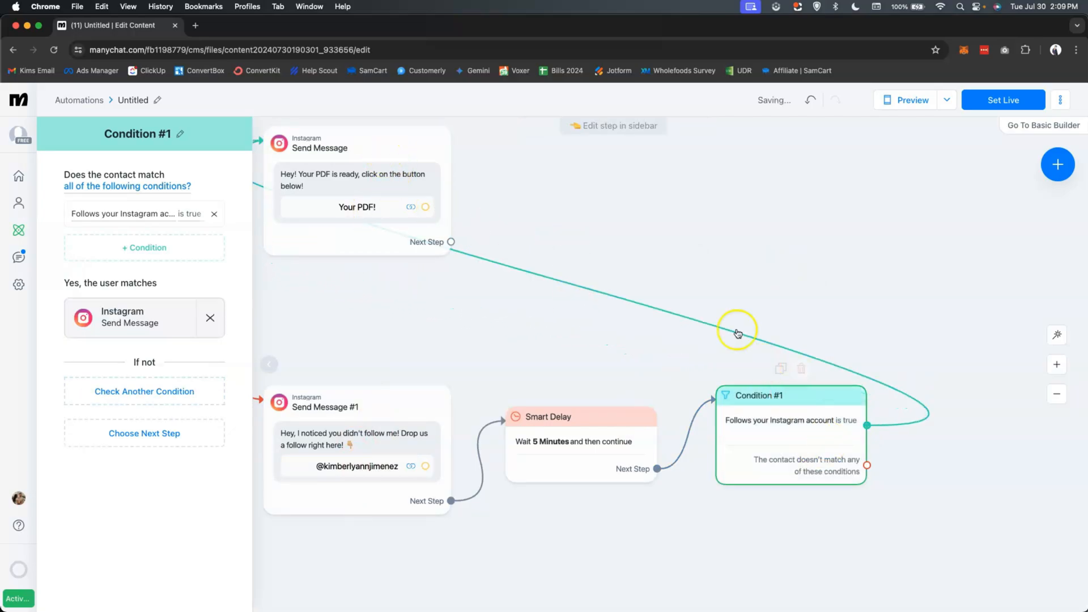
click(1057, 393)
mouse_move(468, 259)
drag(468, 259, 951, 215)
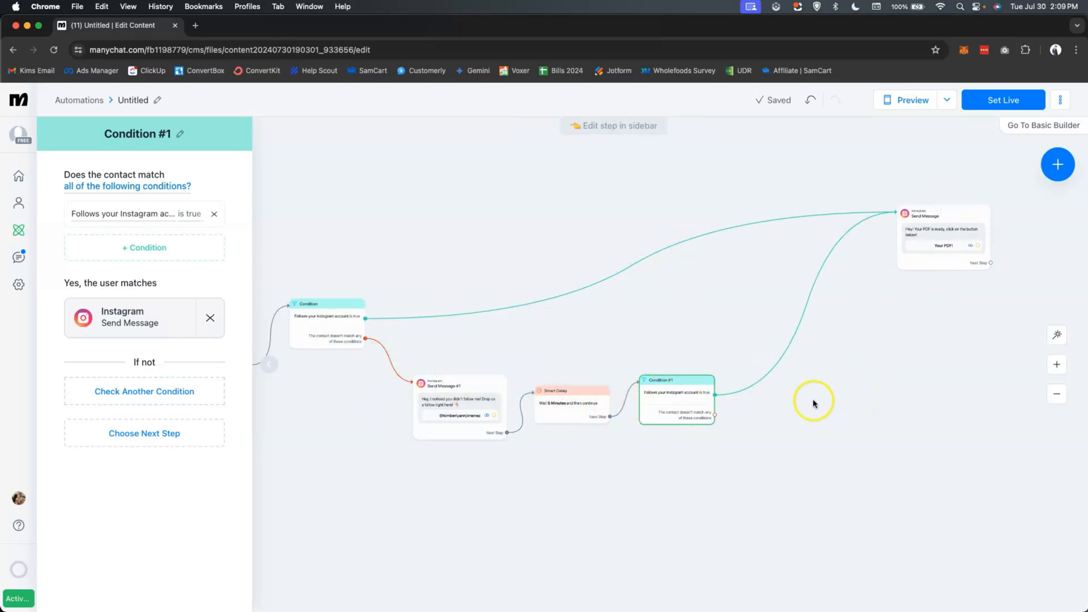
Connect a new Smart Delay to the second condition's non-matching branch
click(1057, 365)
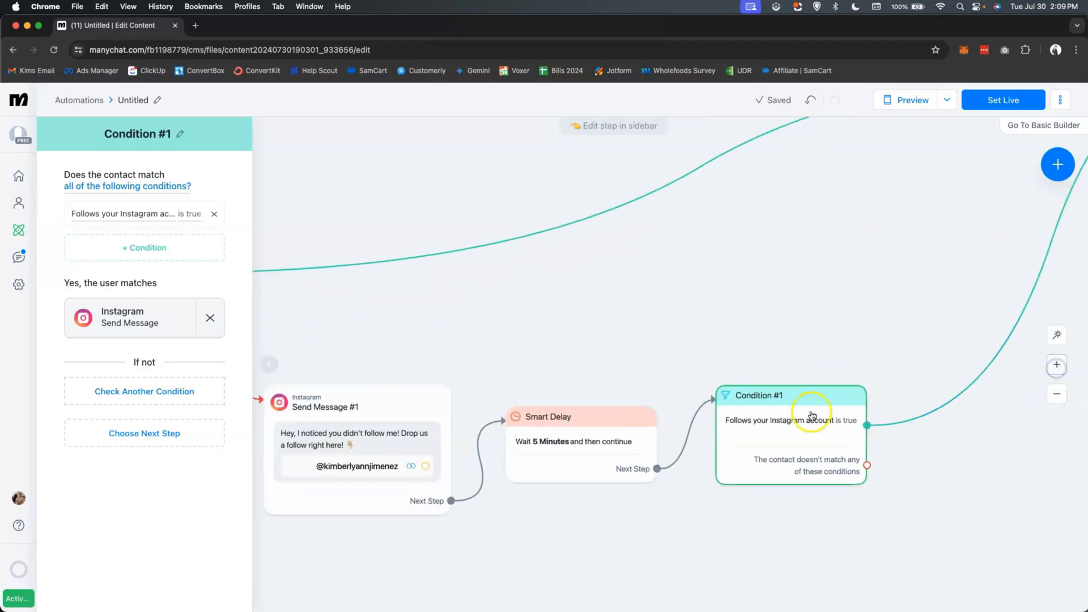
drag(818, 340, 641, 322)
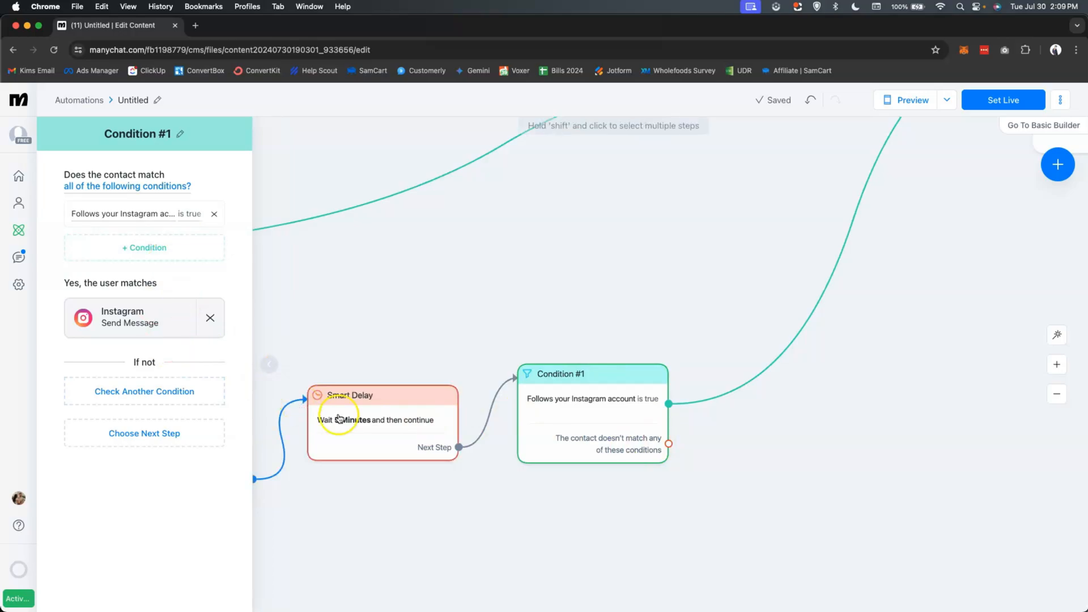
drag(669, 443, 745, 434)
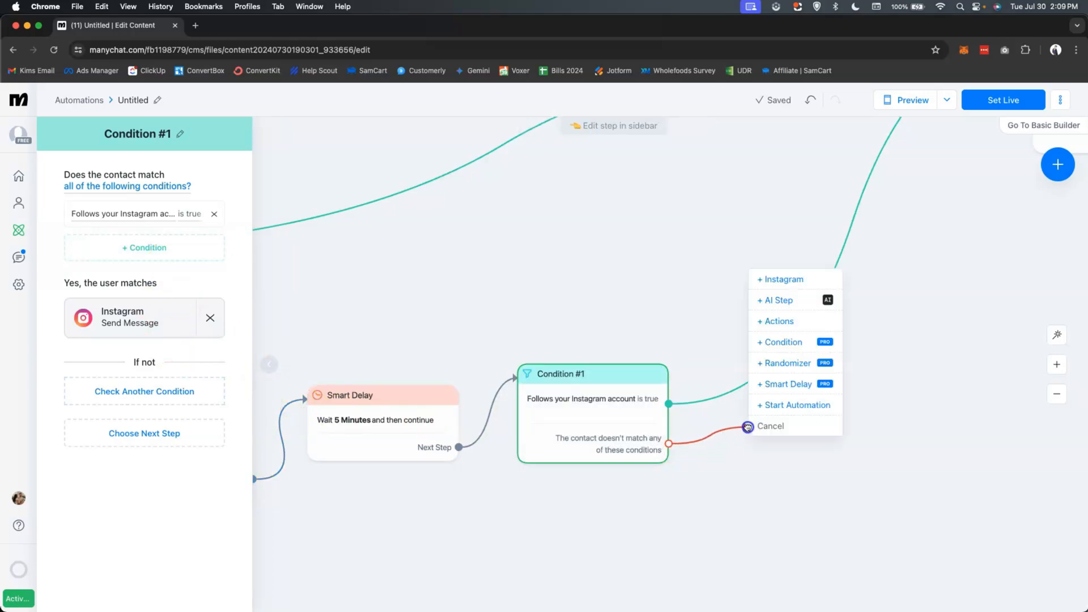
click(795, 385)
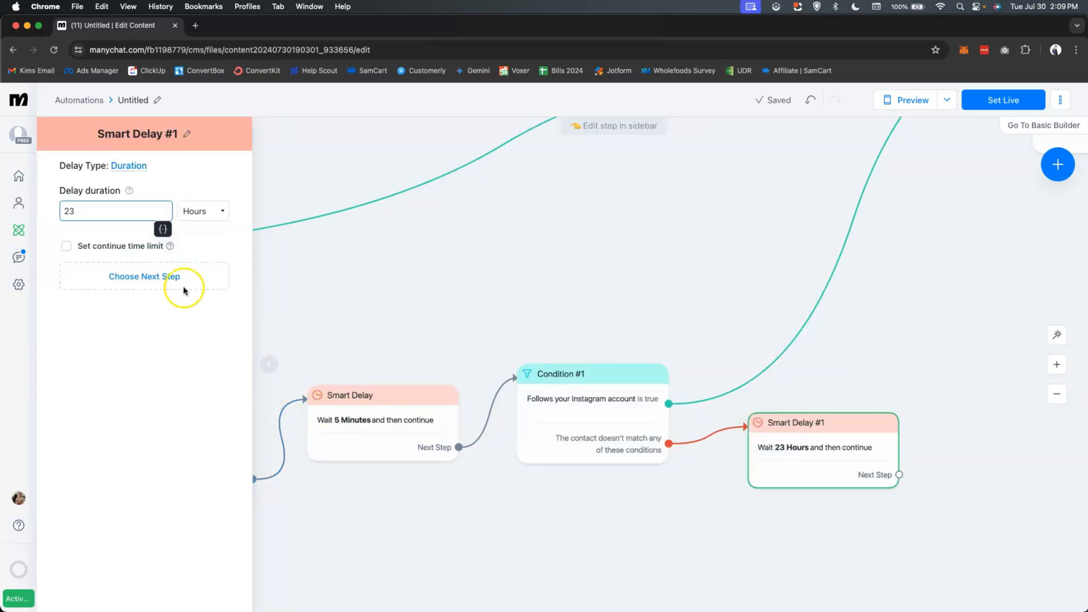
Set the new Smart Delay's duration to 20 minutes and move its block slightly higher, closer in line with the second condition
click(209, 213)
click(203, 183)
double_click(76, 212)
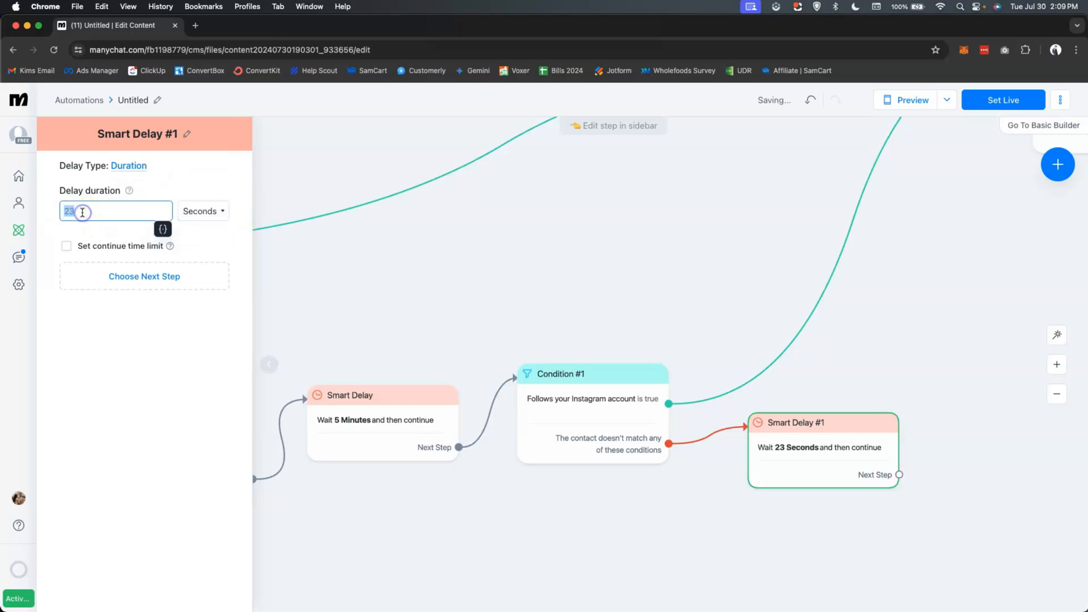
click(181, 212)
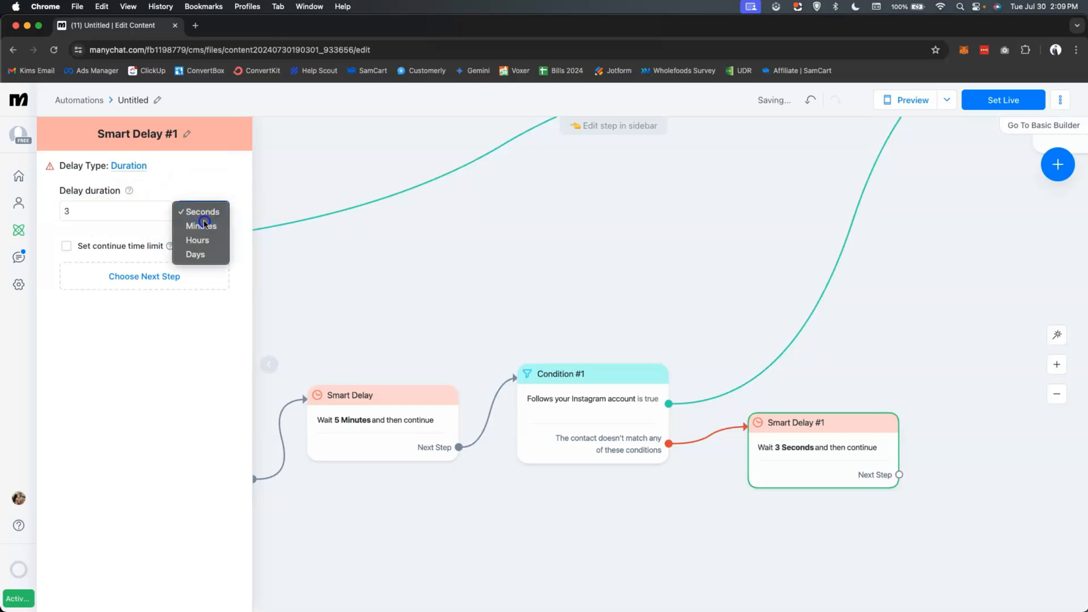
click(195, 224)
click(73, 209)
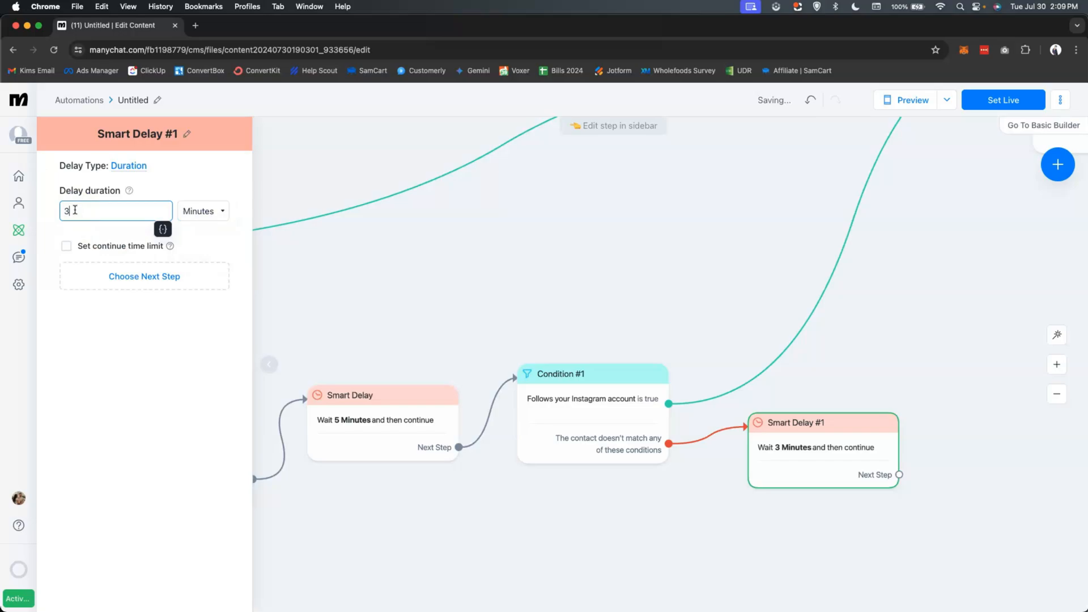
text(20)
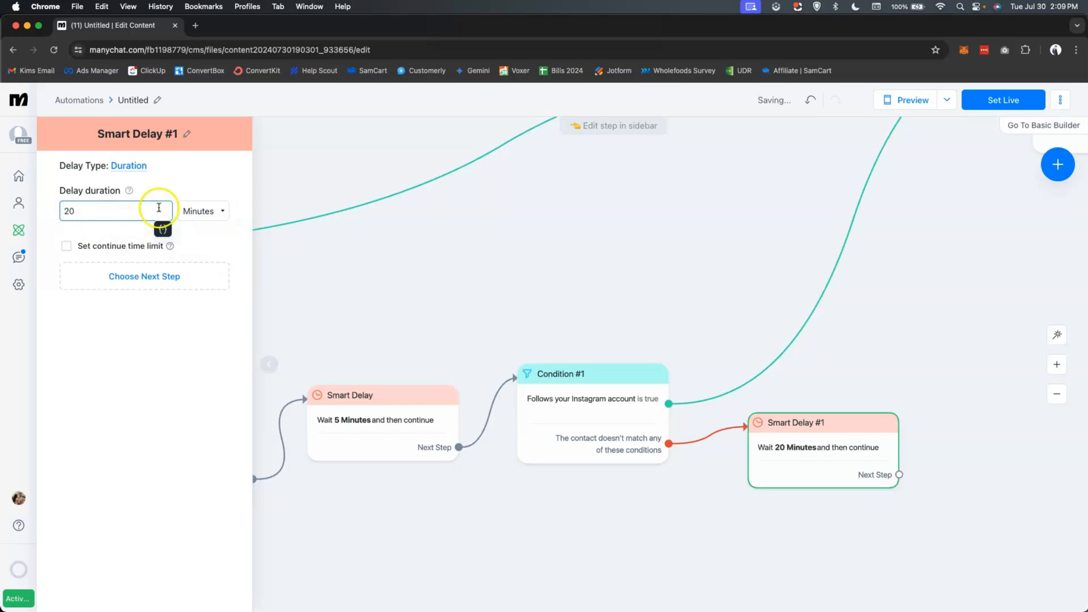
click(886, 352)
drag(854, 418, 858, 402)
Connect a new Condition step after the 20-minute Smart Delay
drag(967, 359, 734, 420)
click(657, 463)
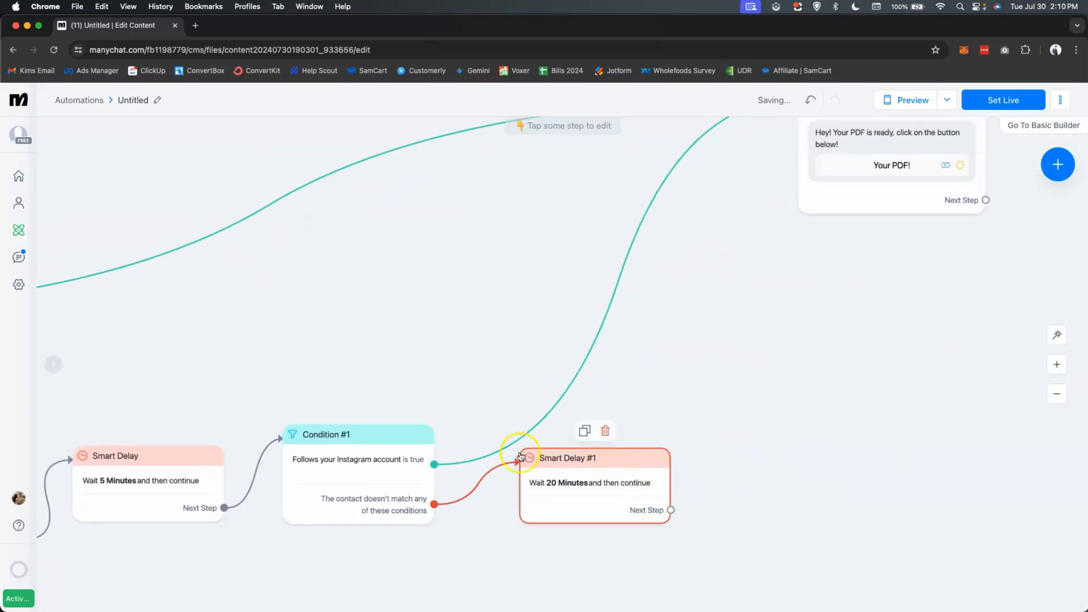
click(399, 518)
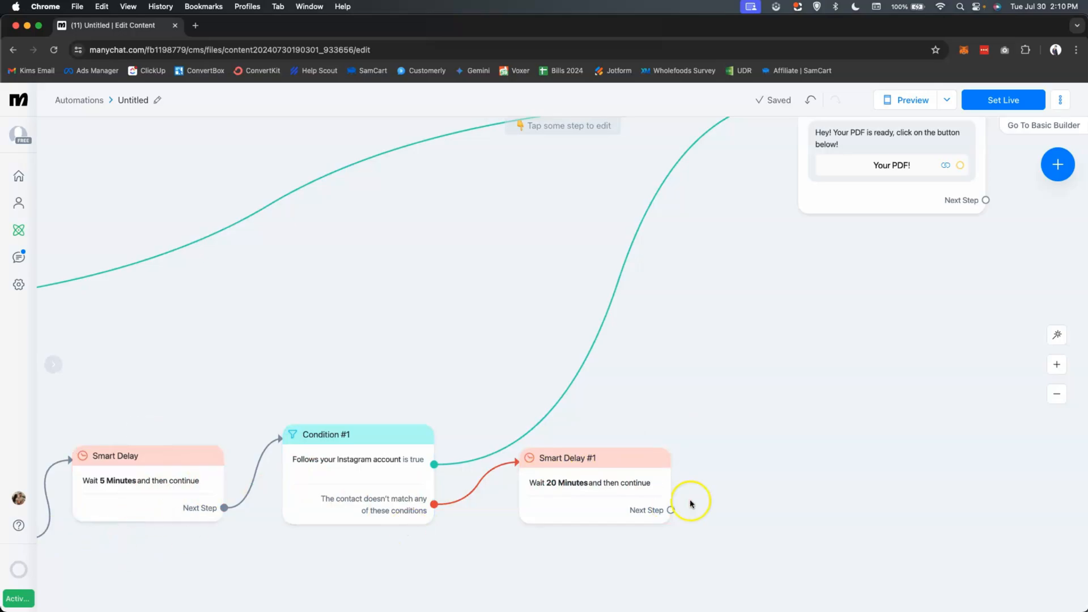
drag(670, 509, 738, 468)
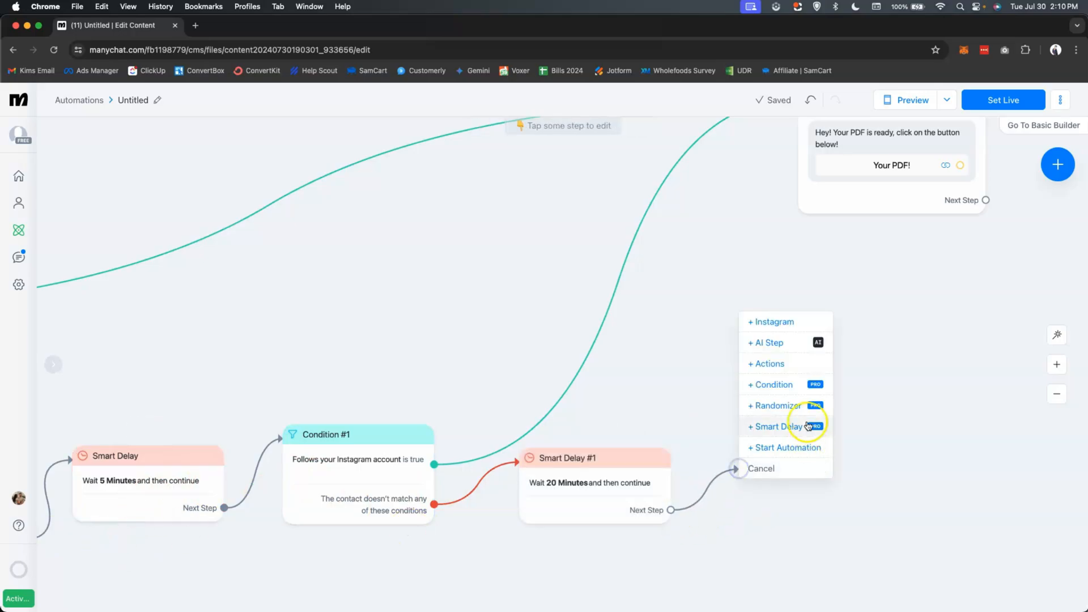
click(789, 381)
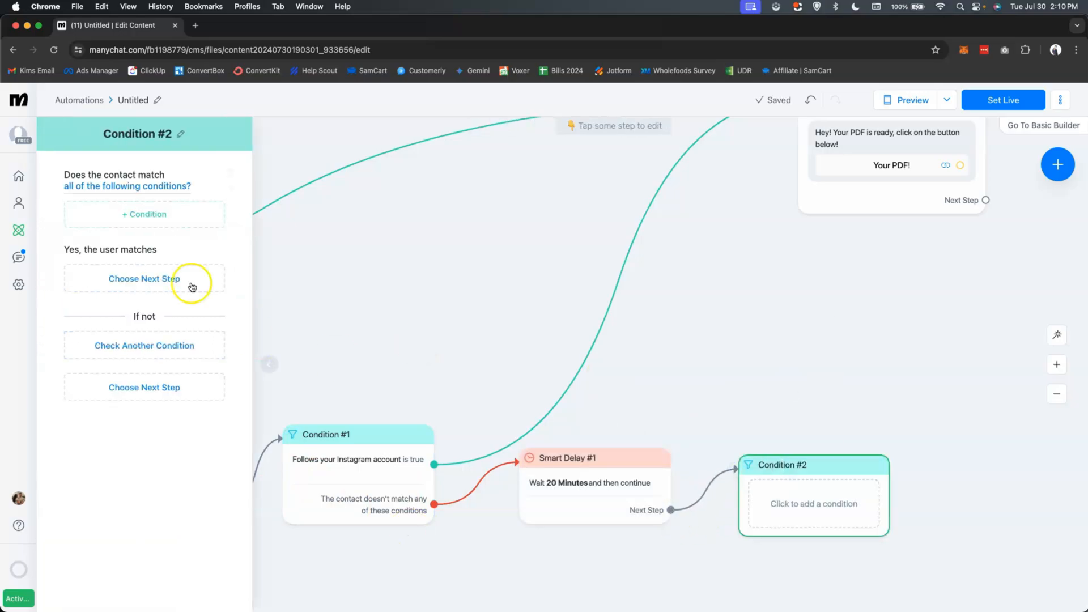
Make the third condition check that the Instagram system field "Follows your Instagram account" is true
click(148, 214)
click(117, 292)
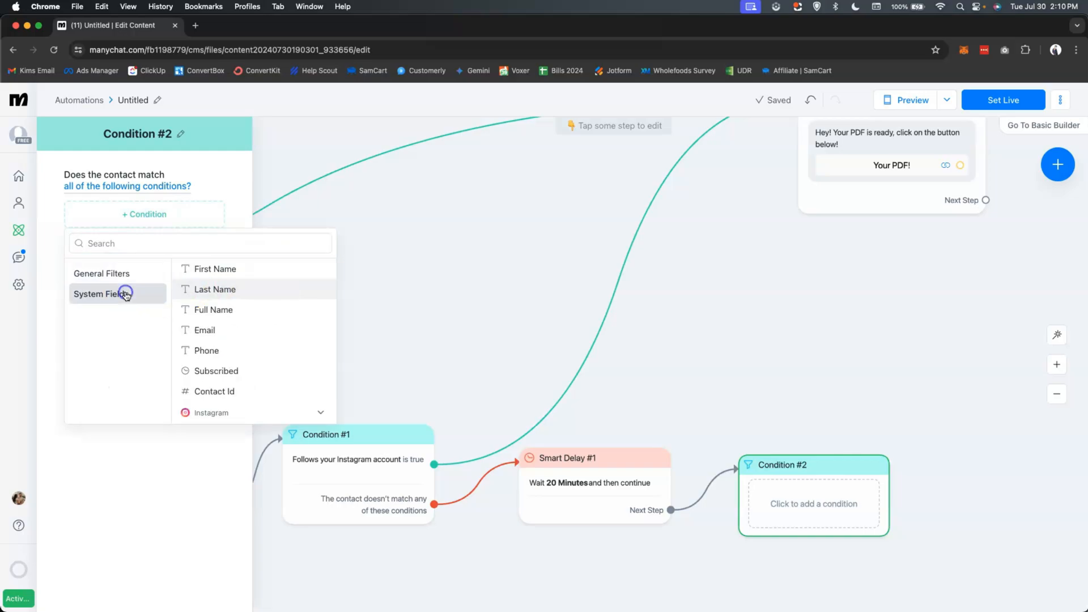
click(212, 413)
scroll(253, 371, down, 3)
scroll(253, 371, down, 4)
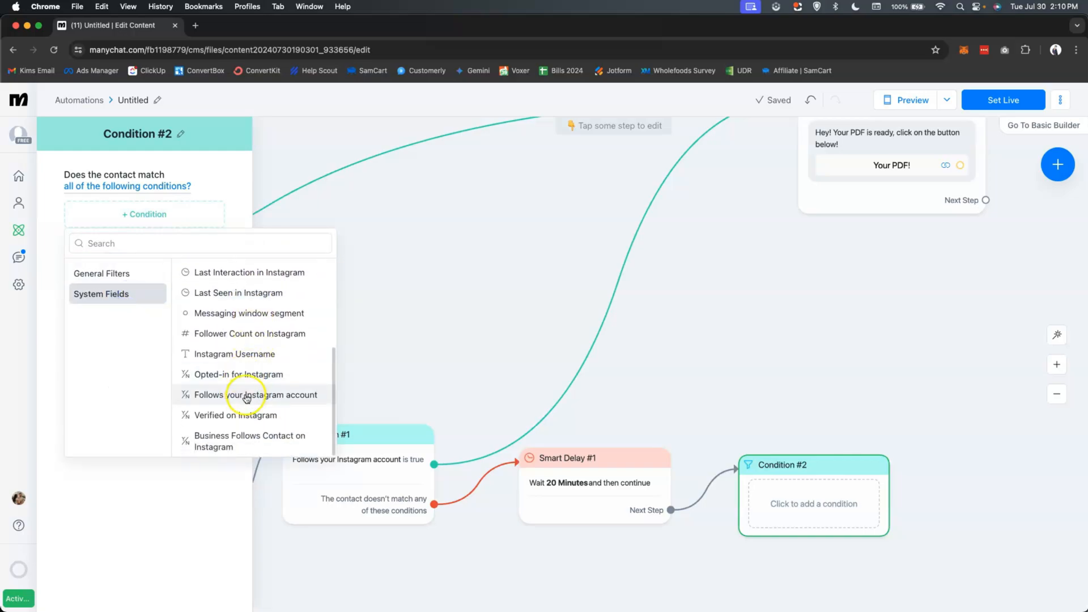
click(243, 395)
Move the third condition block slightly higher and connect its matching branch to the existing PDF Send Message step
mouse_move(854, 472)
mouse_down()
mouse_move(861, 456)
mouse_move(850, 457)
mouse_up()
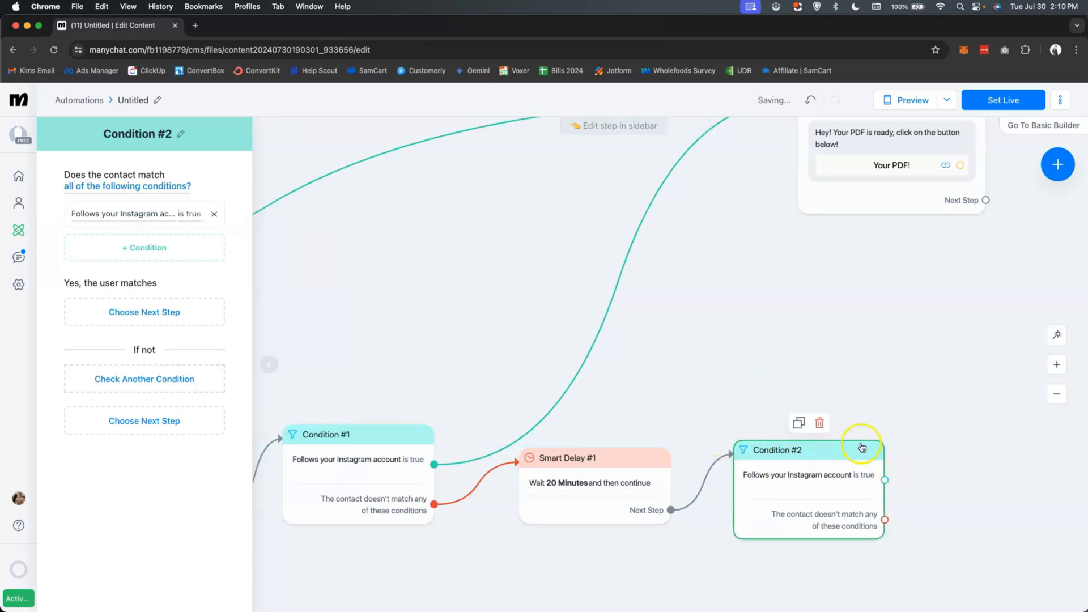
click(885, 480)
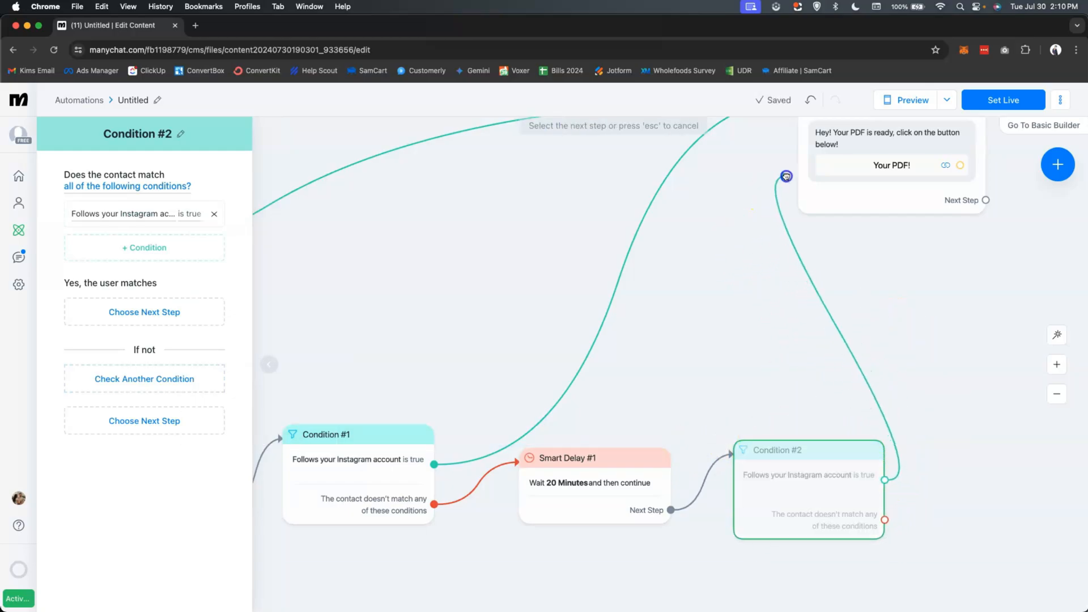
click(884, 187)
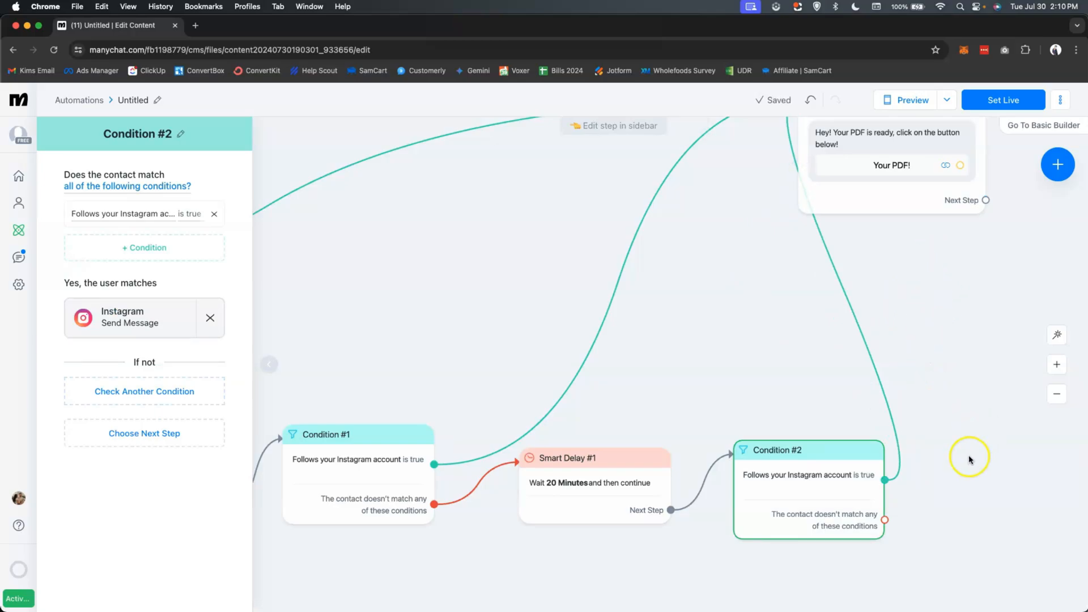
Connect a new Instagram Send Message step to the third condition's non-matching branch
scroll(974, 452, right, 5)
drag(787, 358, 714, 415)
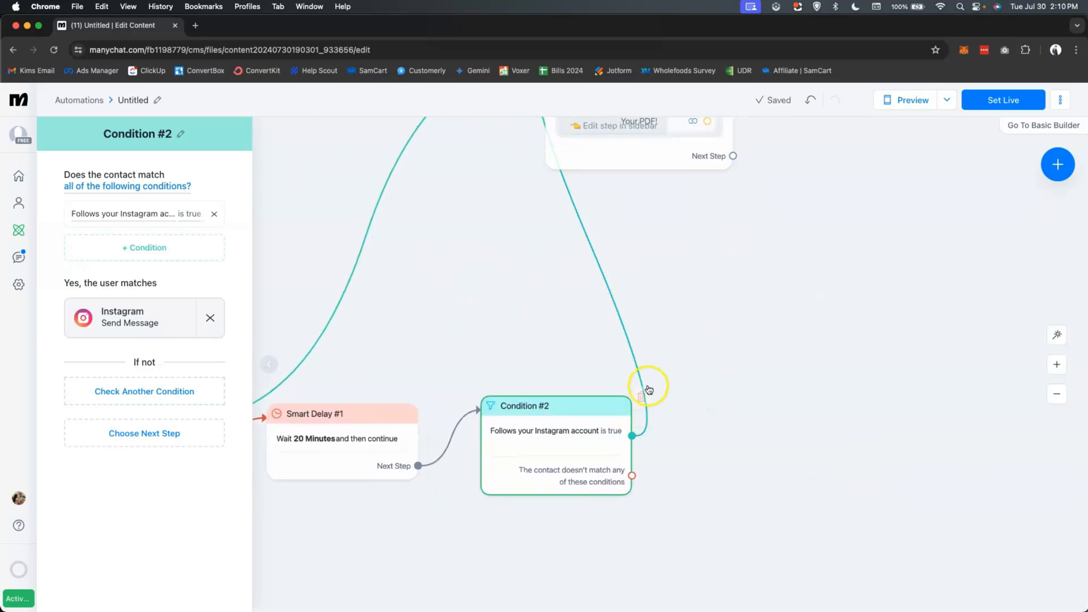
drag(632, 475, 769, 418)
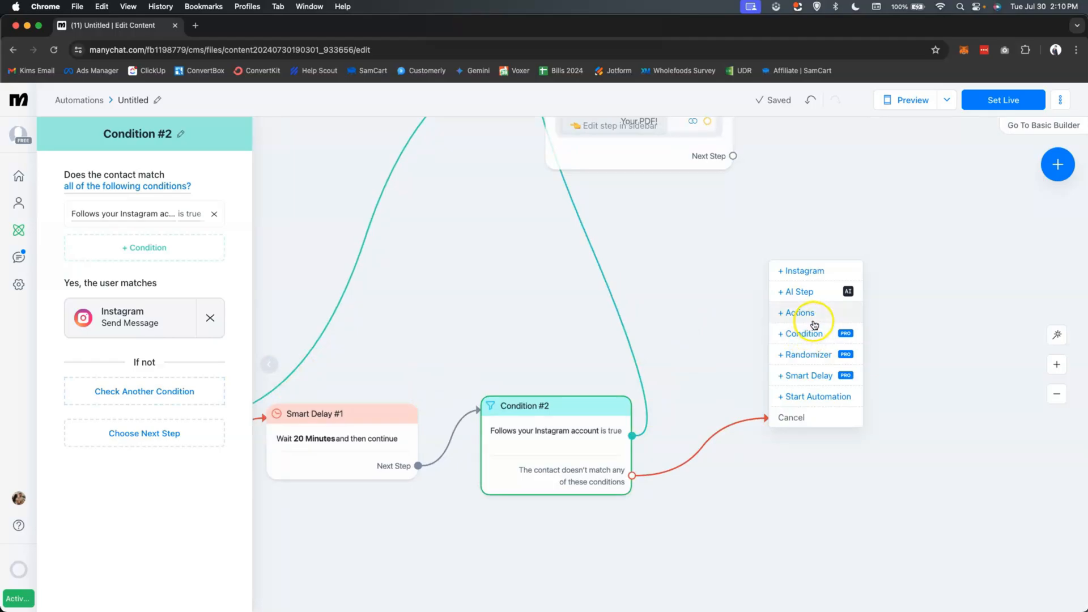
click(802, 271)
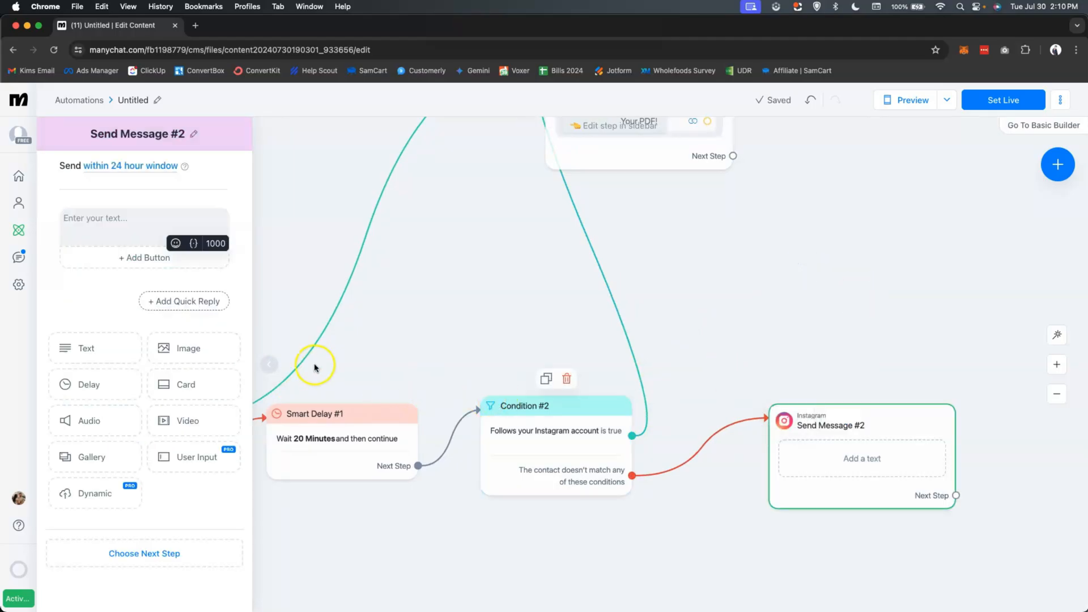
Write the new message text "Hey, here's your PDF download! Hope to hear your thoughts if you liked it!"
text(He)
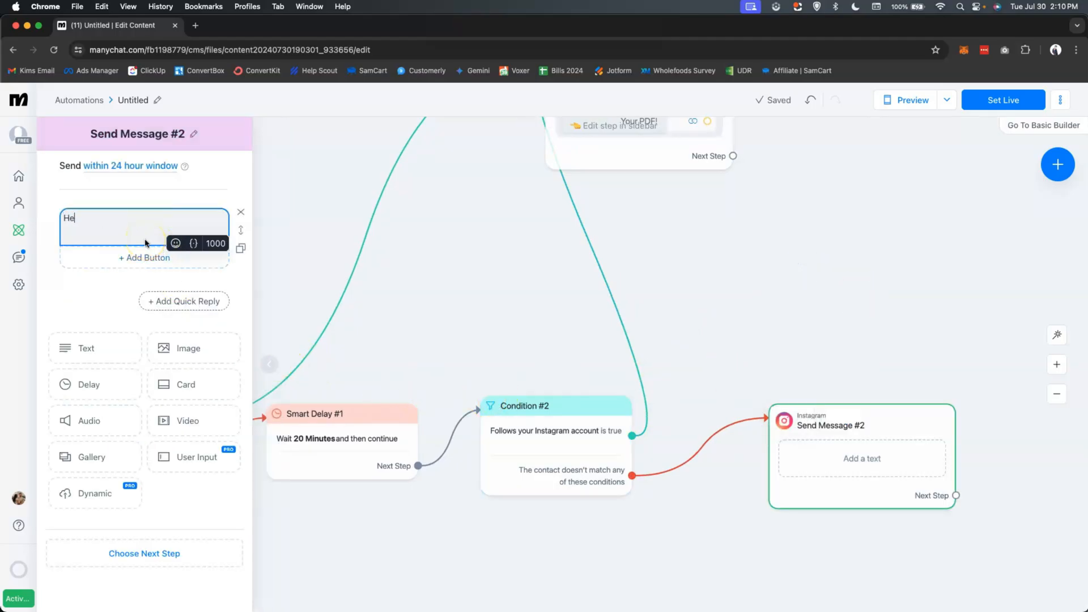
text(y, here's your)
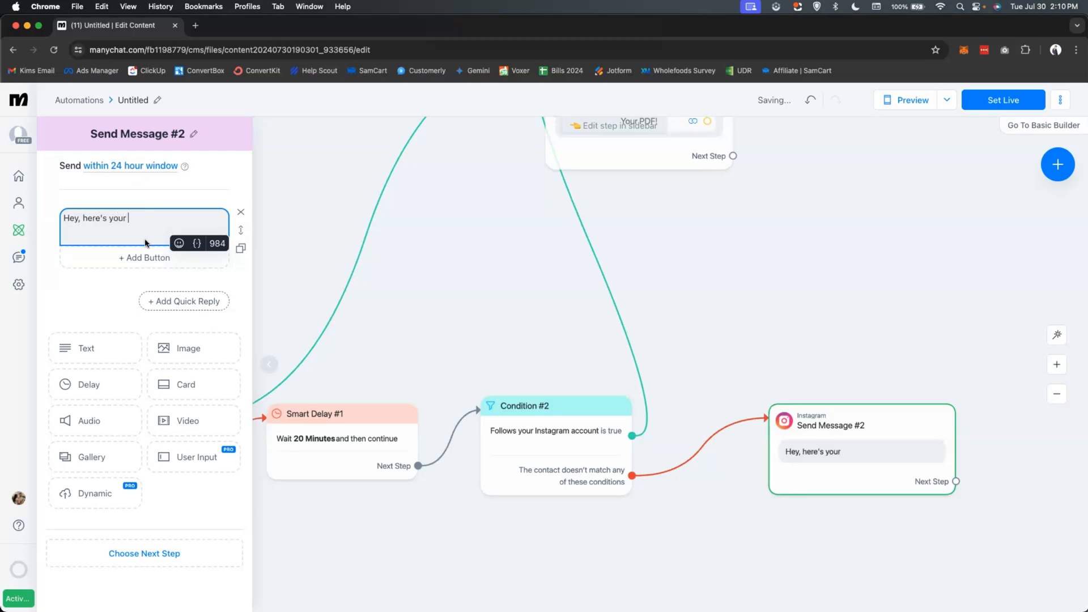
text(PDF download! Hope t)
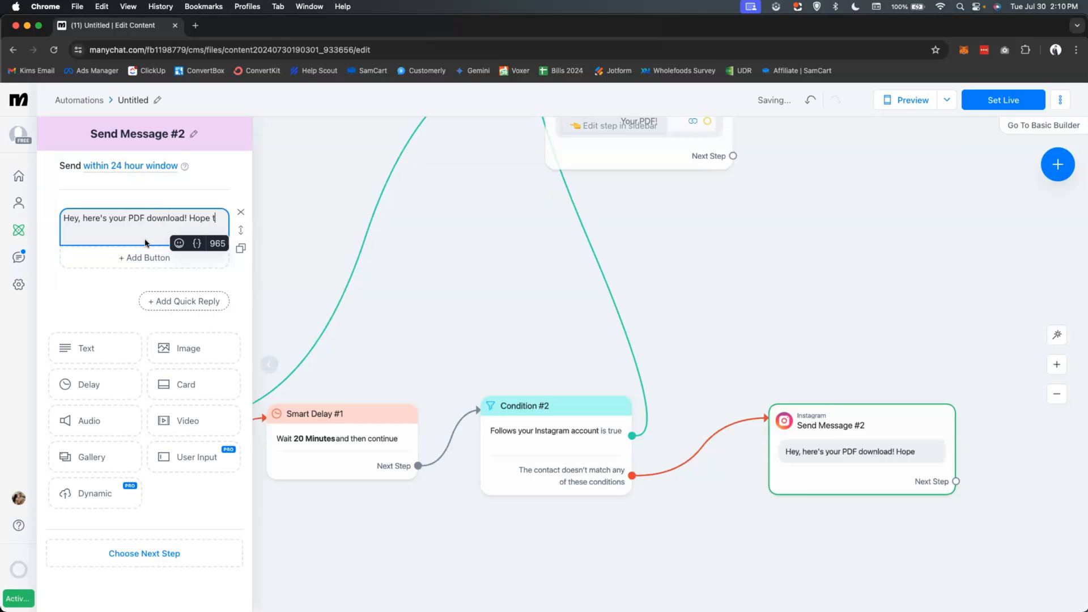
text(o hear )
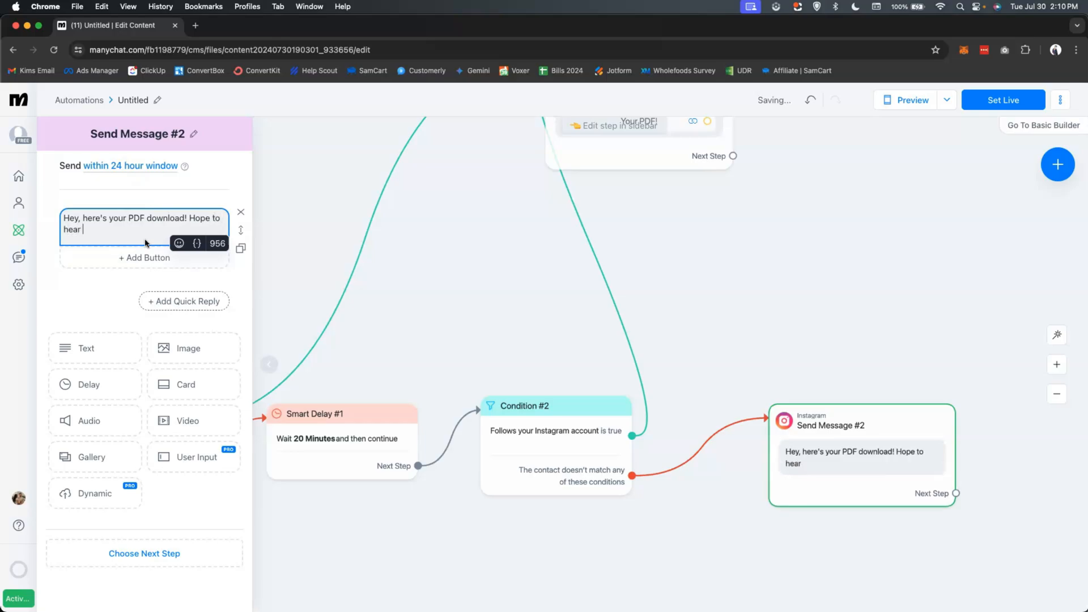
text(your thog)
key(BackSpace)
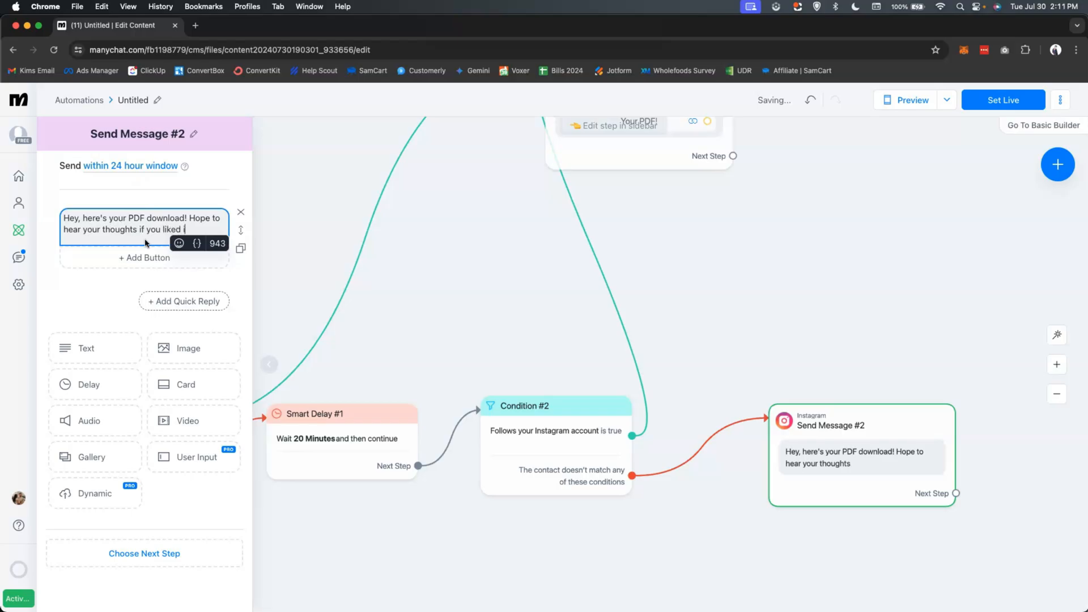
Add a button titled "Your PDF" to the new message that opens a website, with "#" as the placeholder URL
click(142, 261)
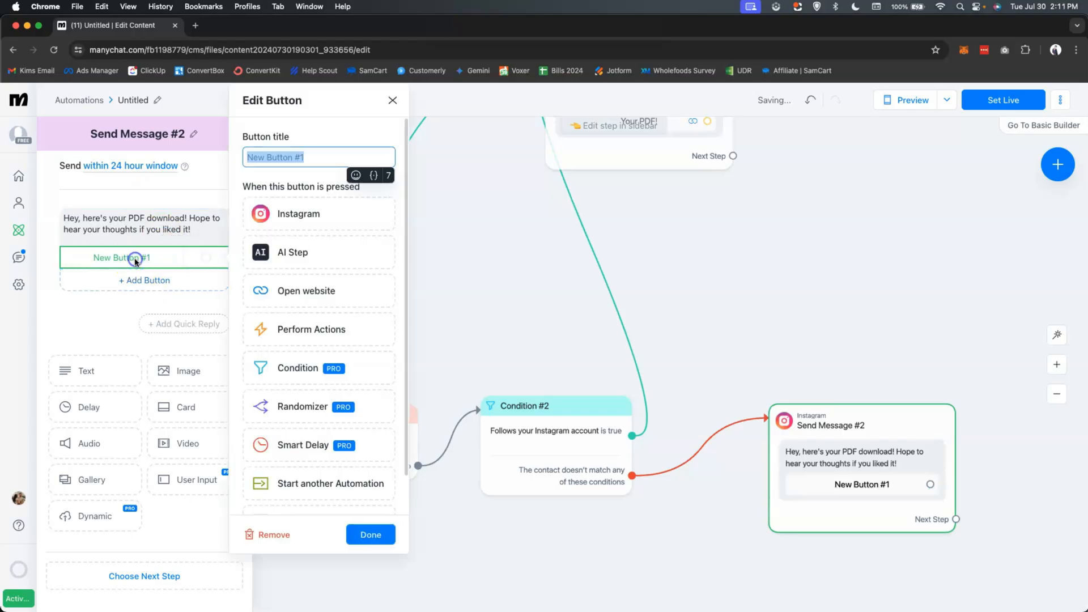
click(270, 292)
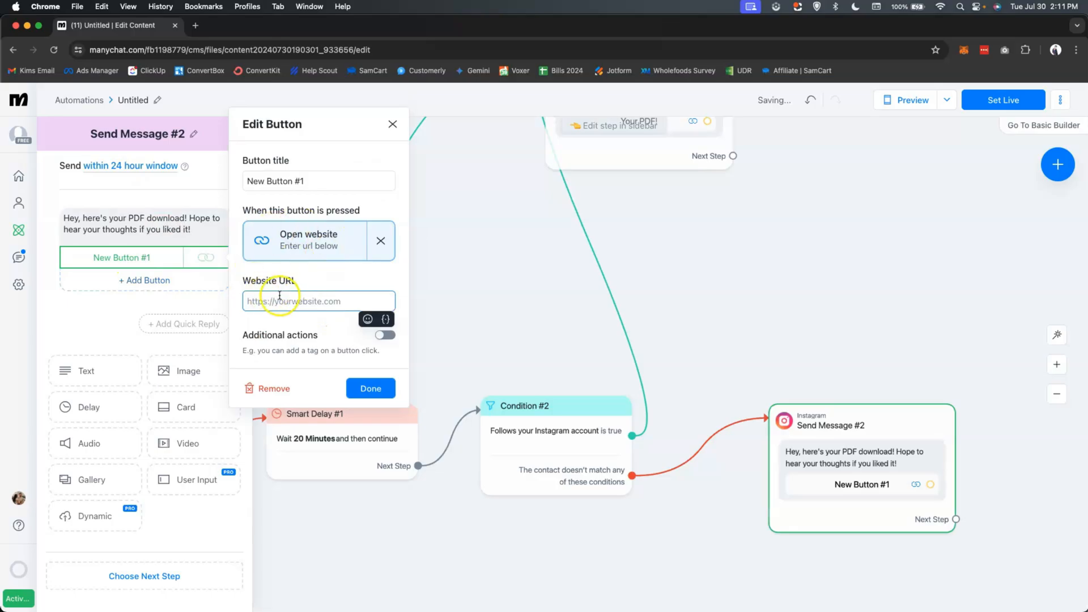
text(#)
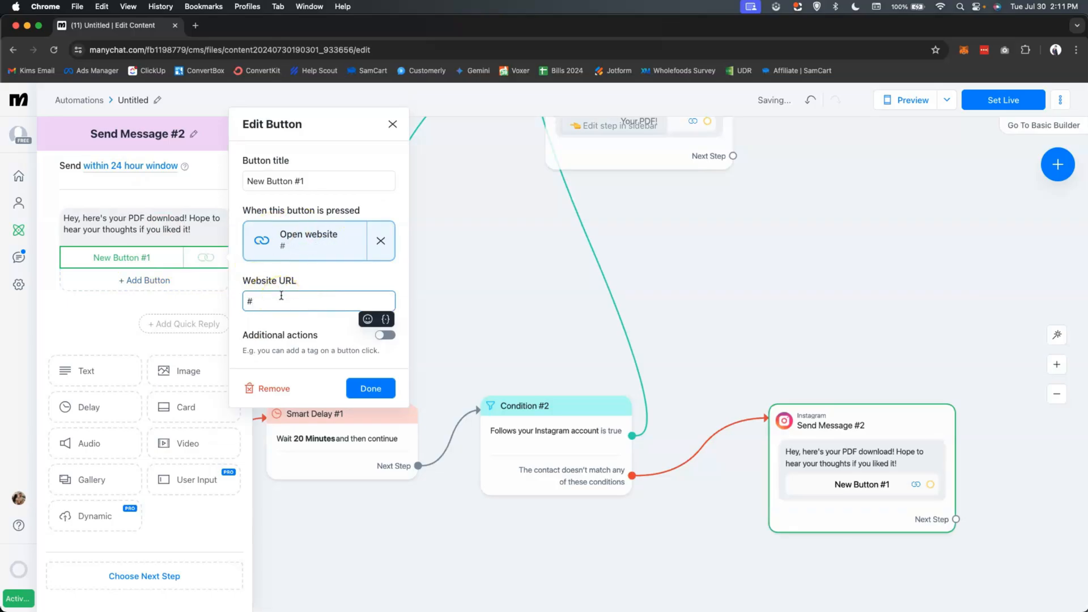
click(298, 181)
text(Your PDF)
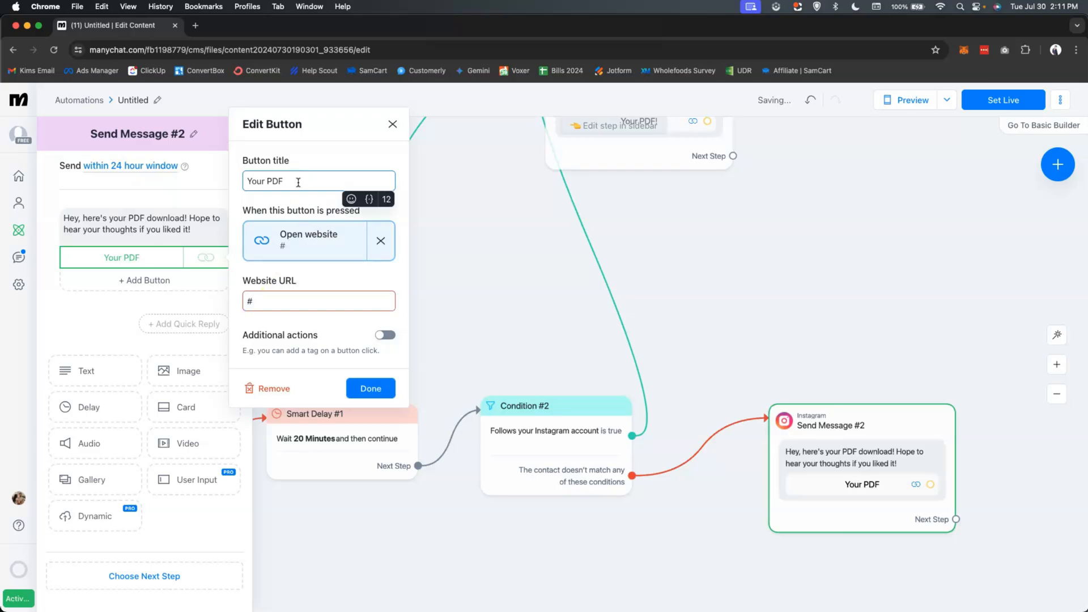
click(371, 388)
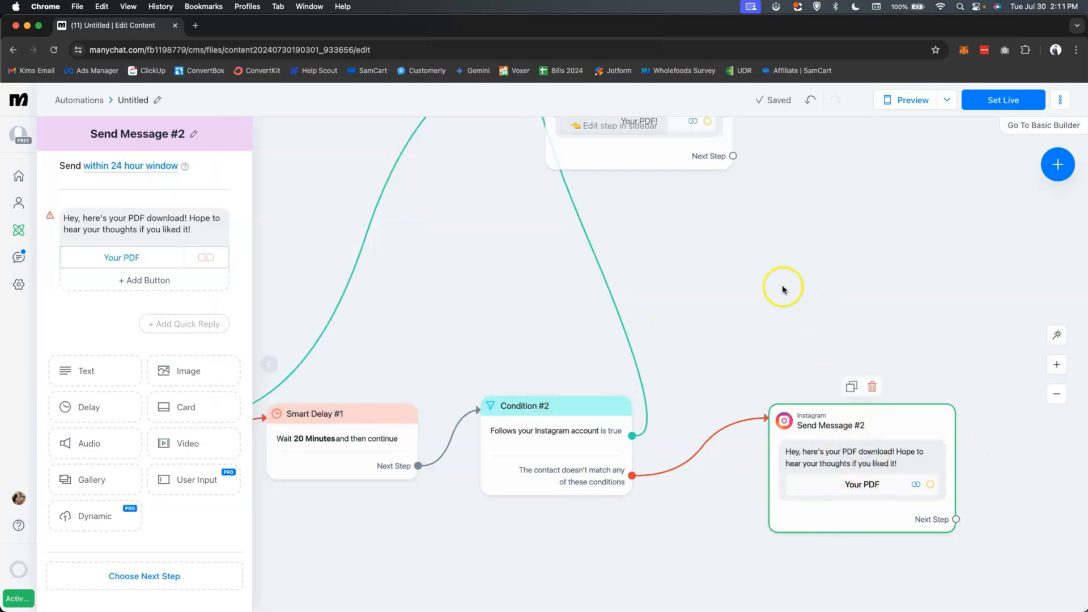
Review the flow from the first condition through both delays and follow checks to the final message
scroll(782, 284, up, 1)
scroll(763, 279, down, 2)
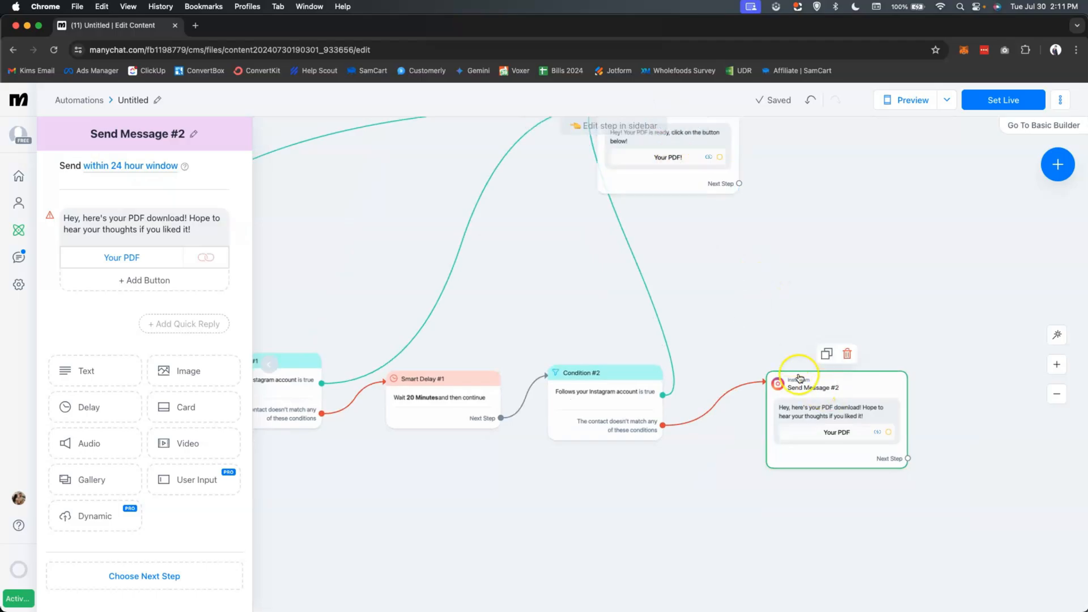
drag(843, 263, 866, 336)
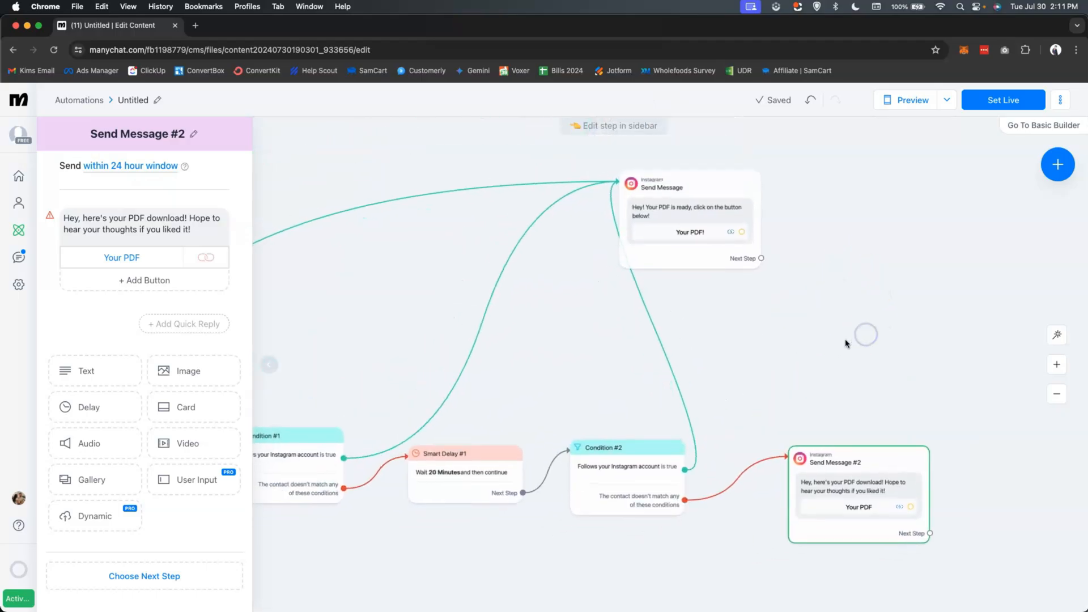
scroll(829, 364, down, 3)
drag(498, 347, 647, 329)
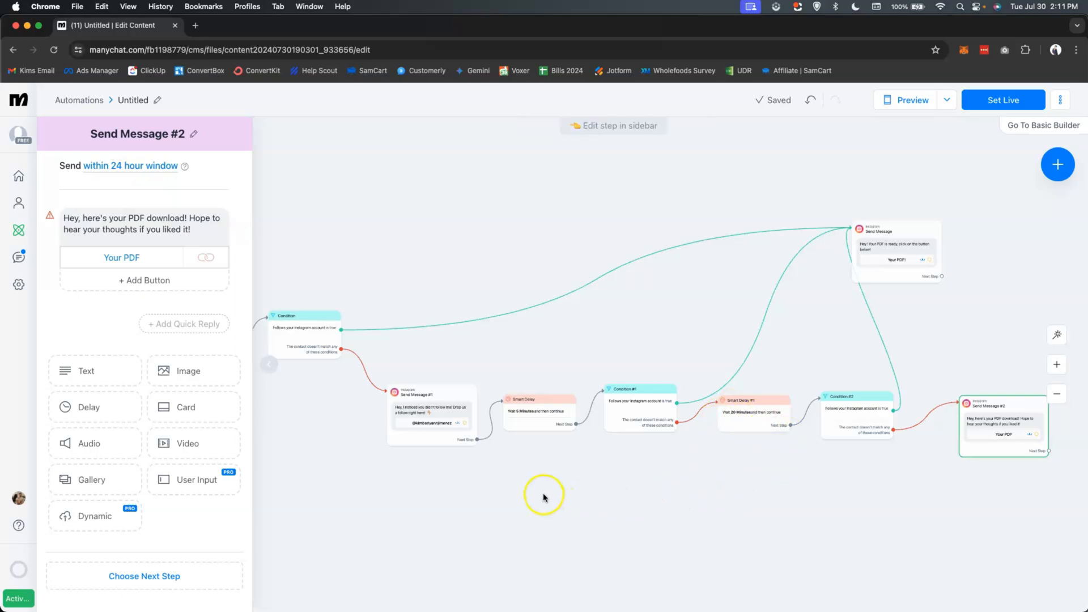
mouse_move(499, 413)
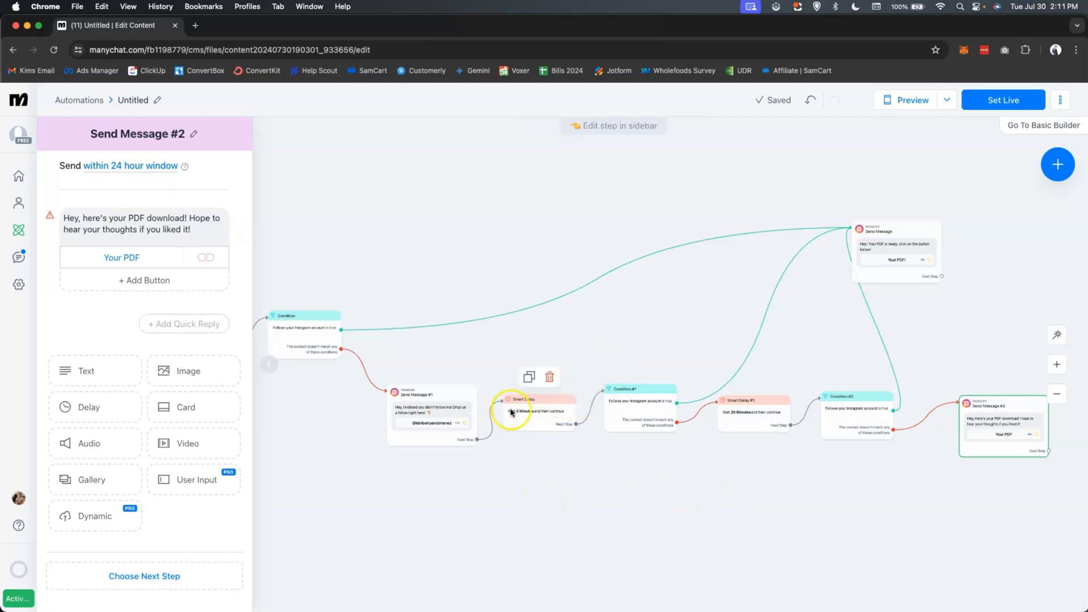
mouse_move(639, 426)
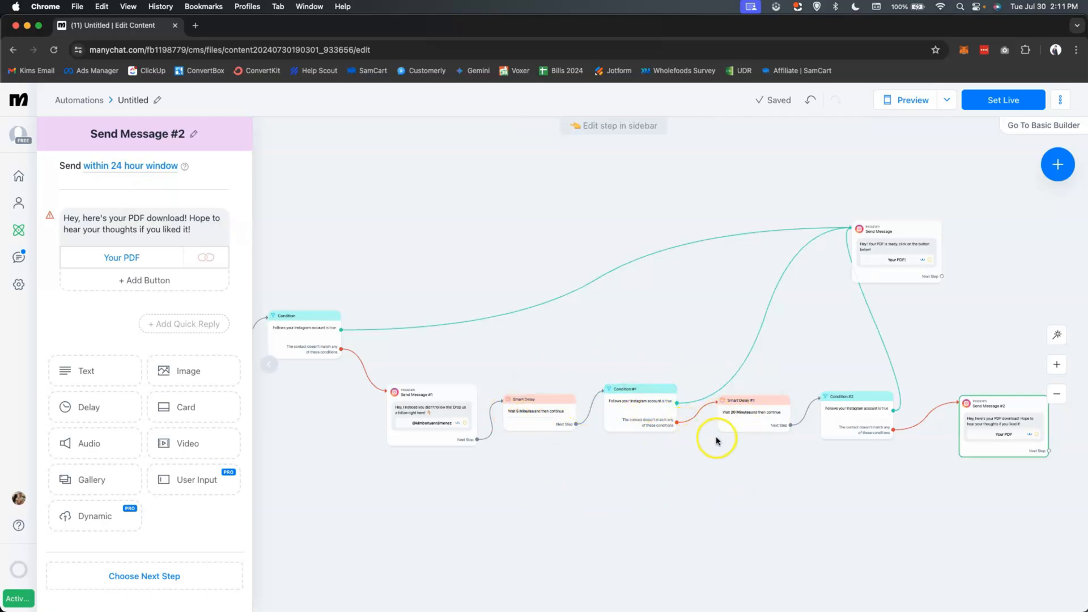
mouse_move(991, 412)
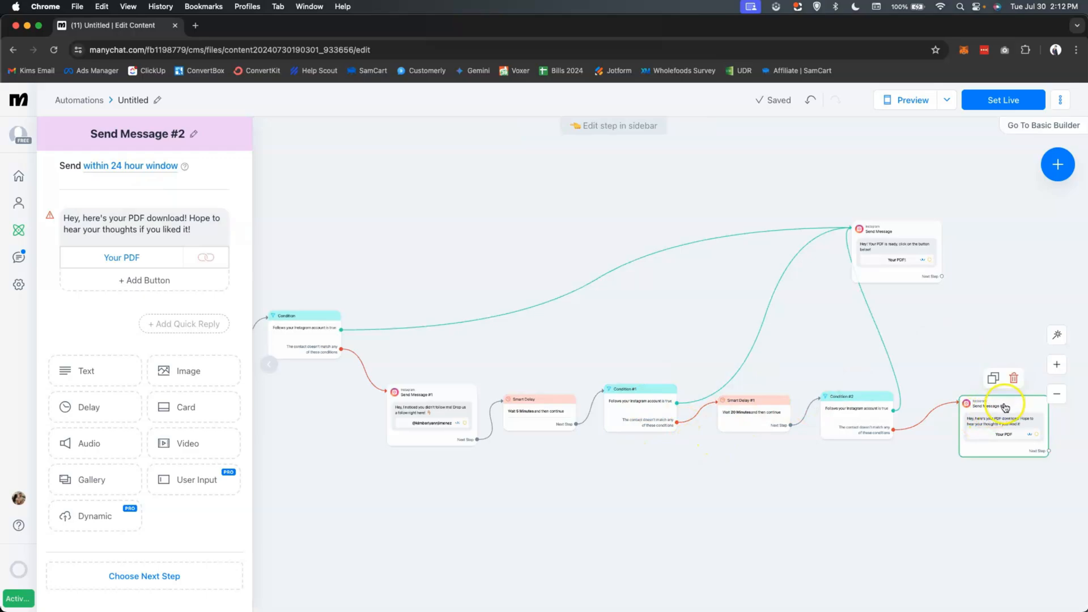
drag(992, 412, 974, 401)
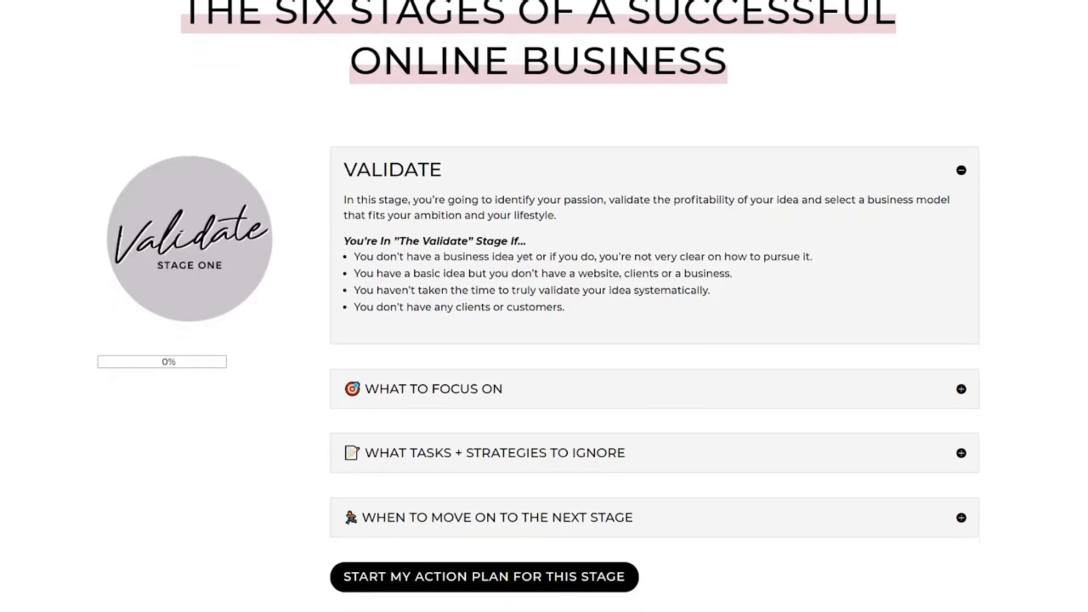
Review the six stages of a successful online business, from Validate through Scale, on the membership site's page
scroll(544, 306, down, 6)
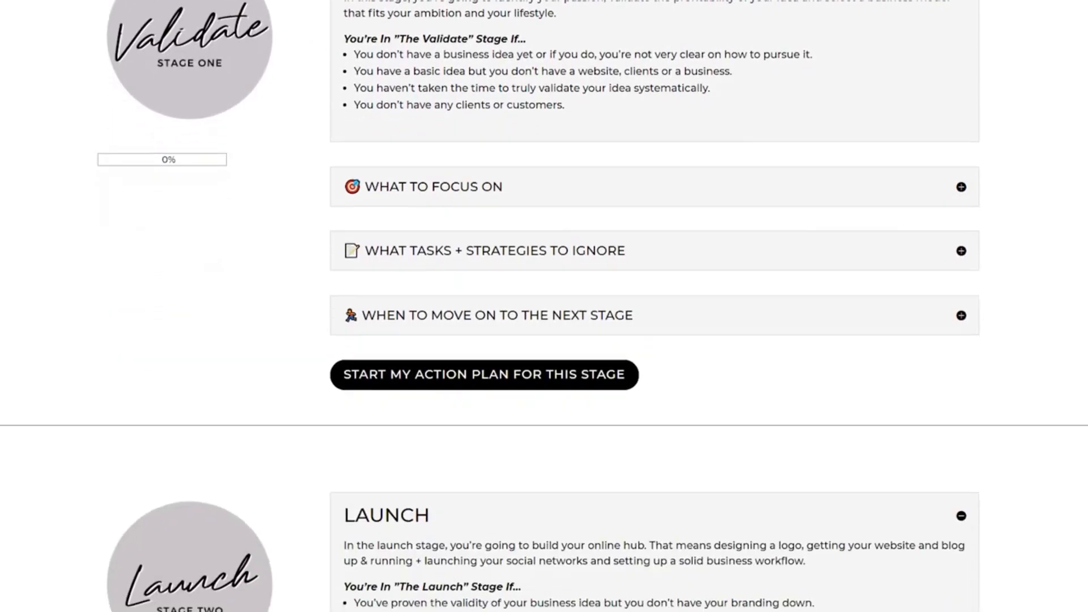
scroll(544, 306, down, 7)
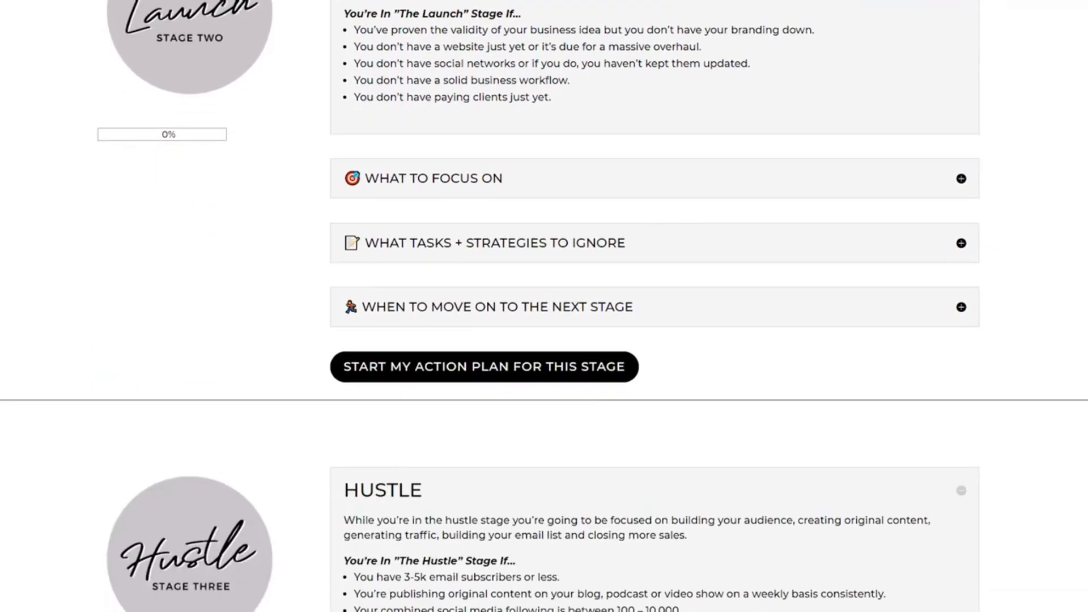
scroll(544, 306, down, 13)
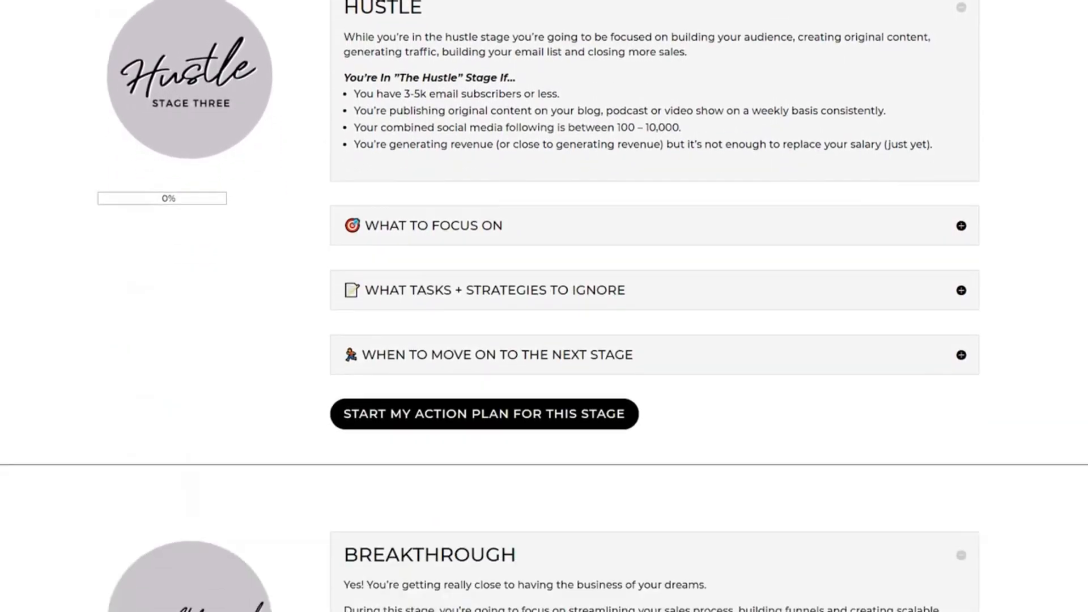
scroll(544, 306, down, 11)
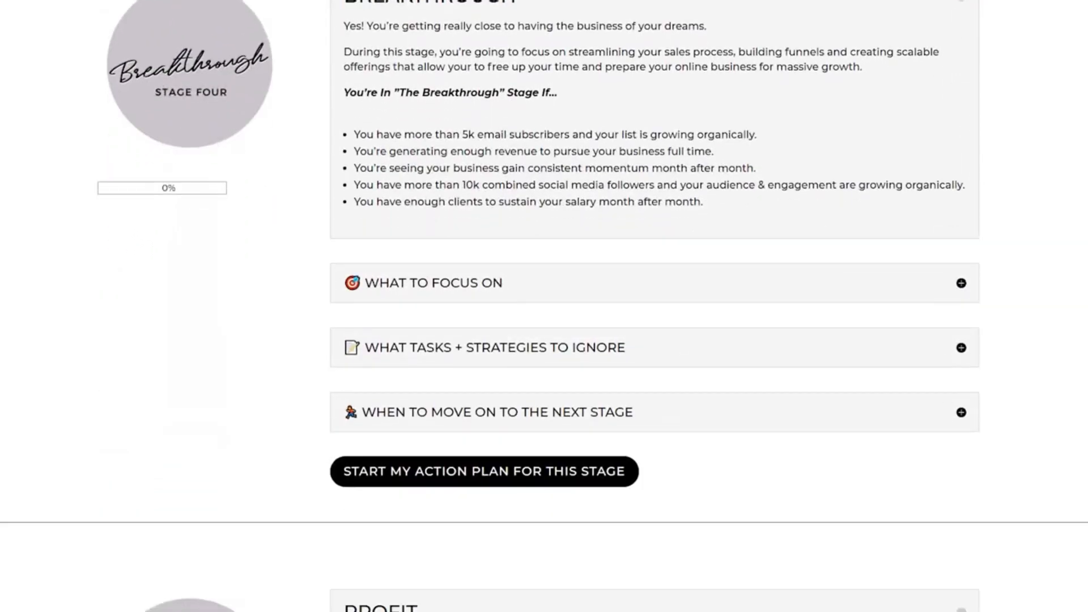
scroll(544, 306, down, 11)
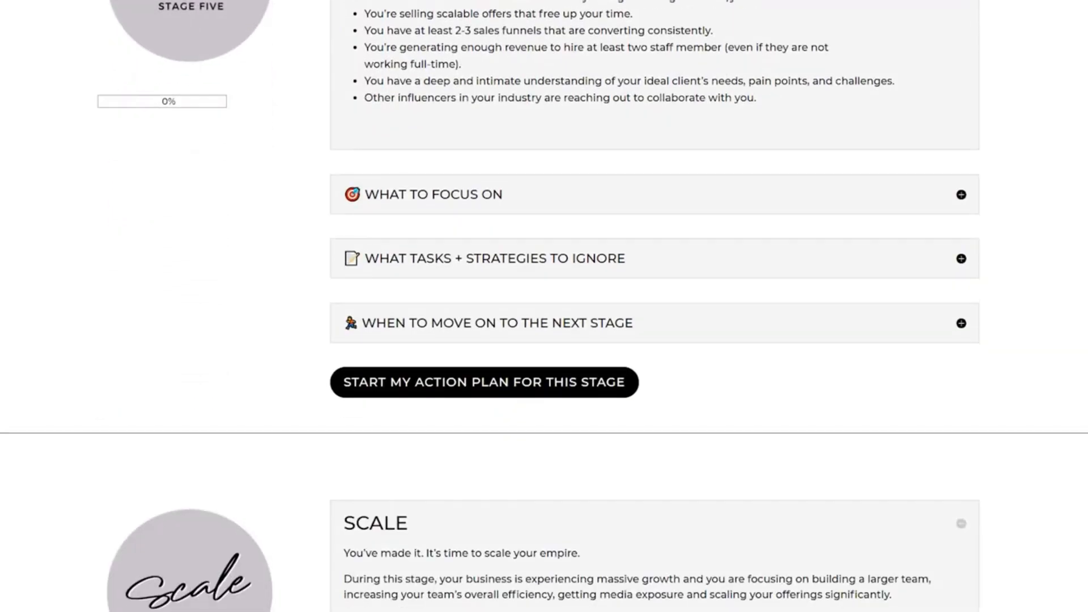
scroll(544, 306, down, 8)
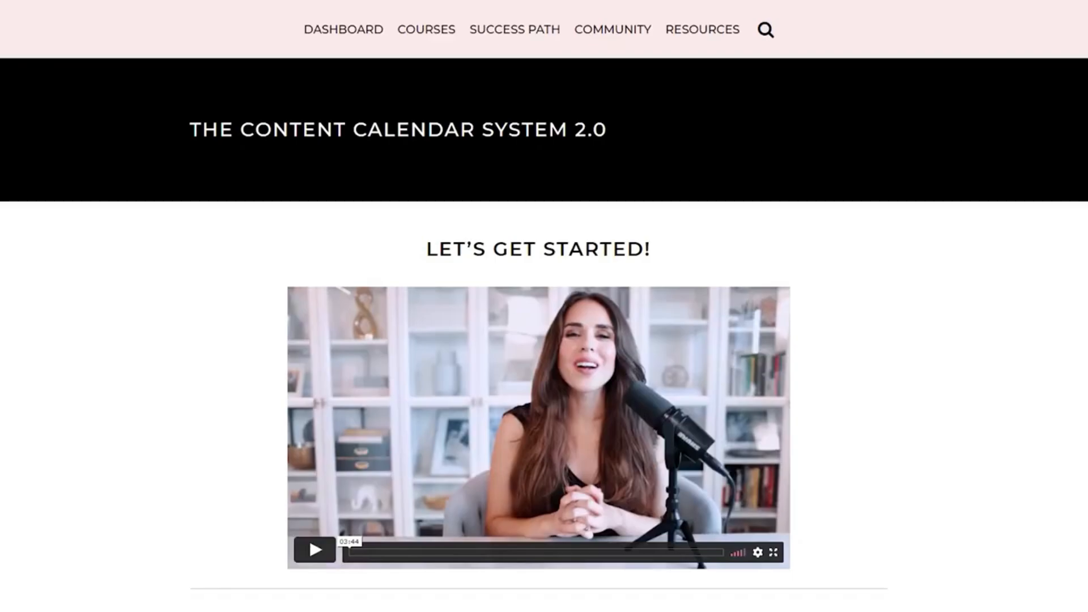
Look through the Content Calendar System 2.0 course page, covering its overview, quick-access resources, module lessons and course downloads
scroll(545, 317, down, 5)
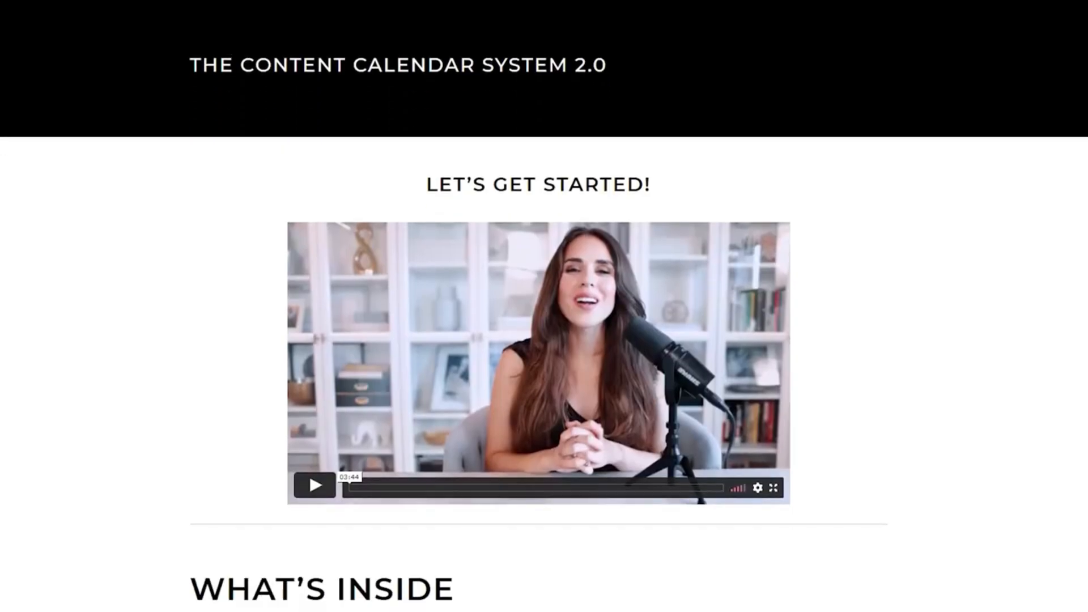
scroll(544, 306, down, 10)
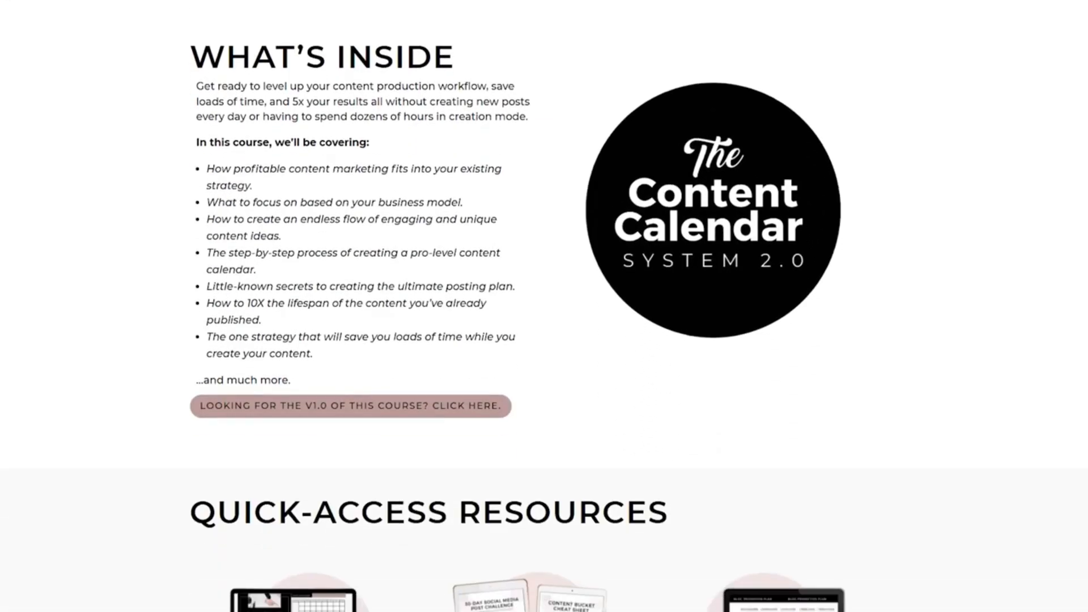
scroll(544, 306, down, 10)
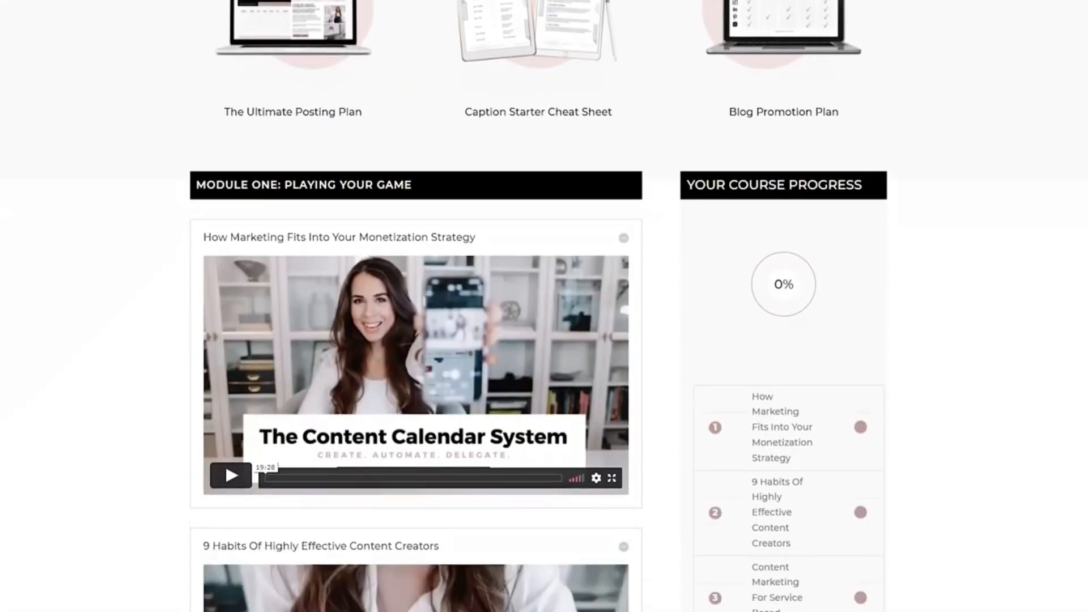
scroll(544, 306, down, 14)
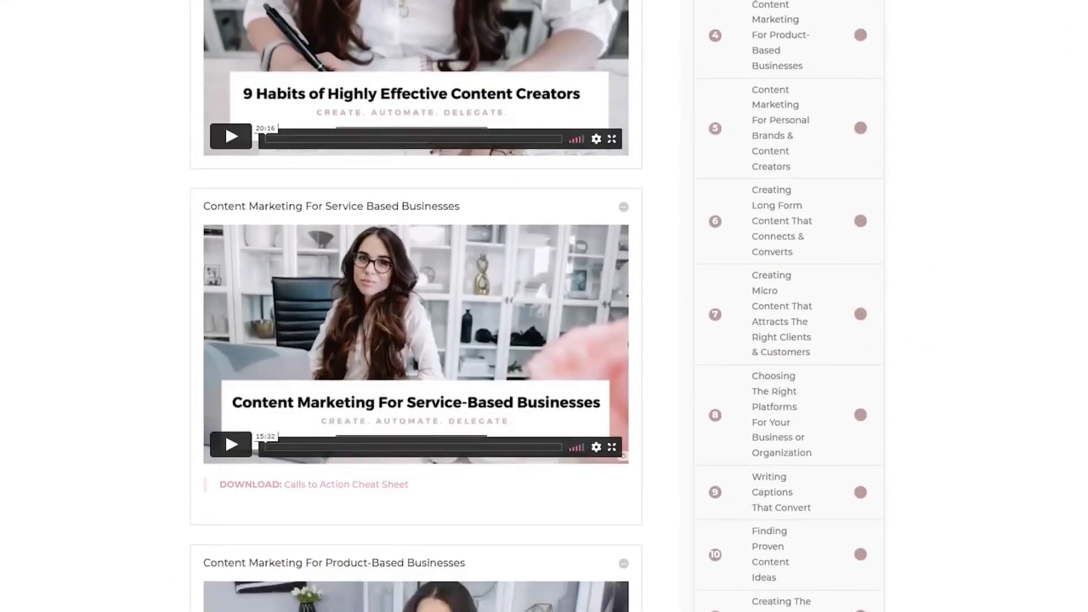
scroll(544, 306, down, 10)
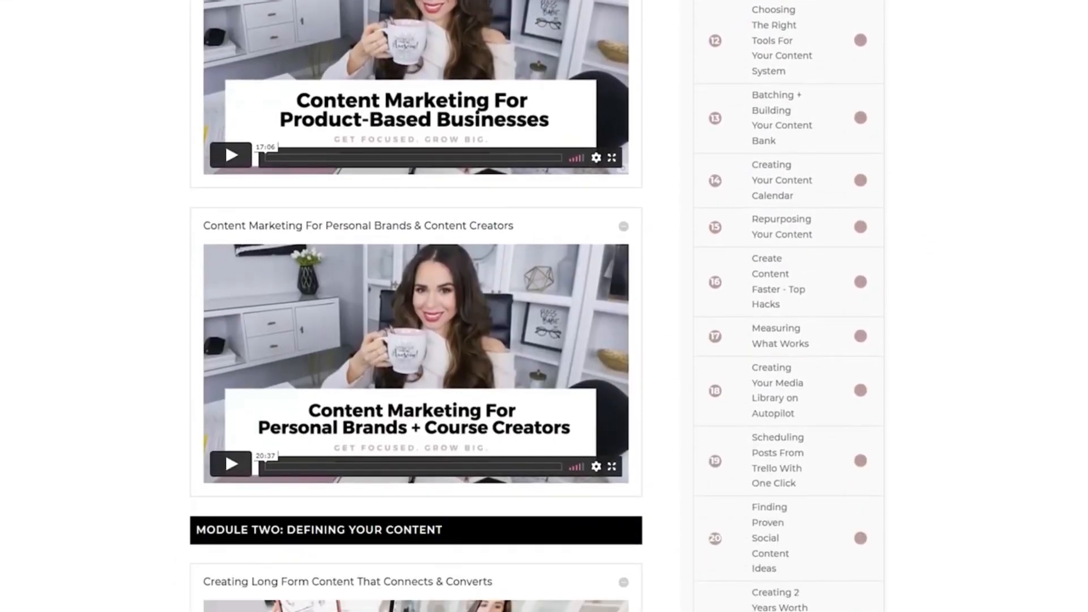
scroll(544, 306, down, 8)
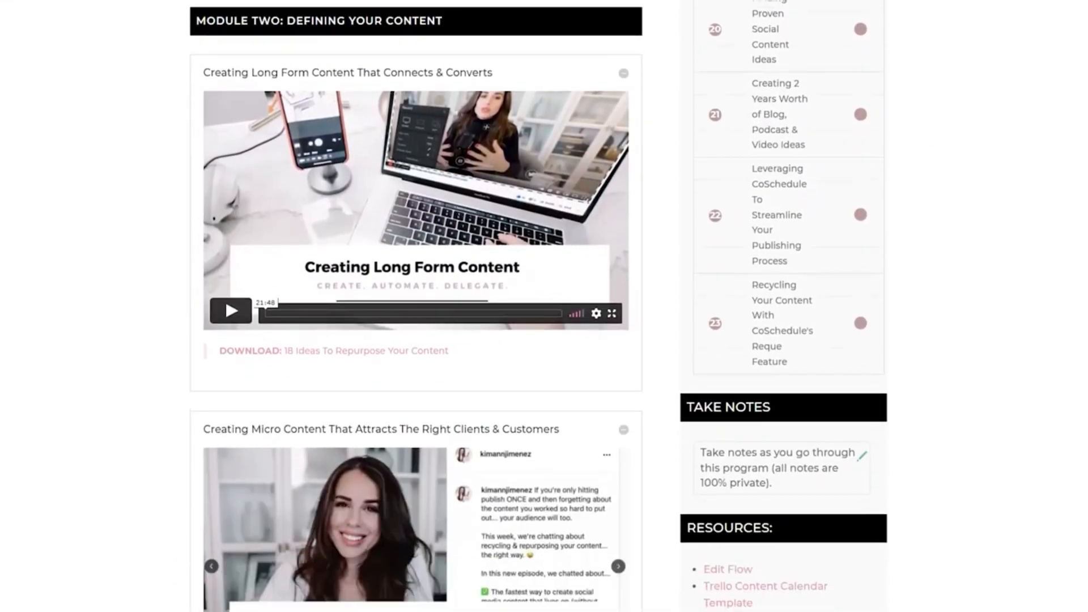
scroll(544, 306, down, 12)
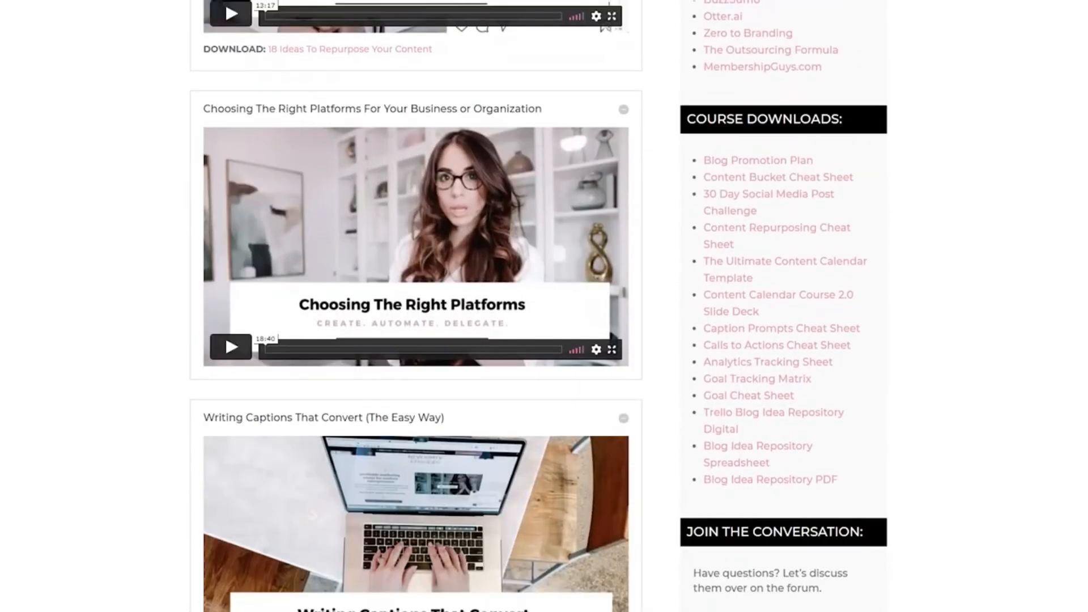
scroll(544, 306, down, 2)
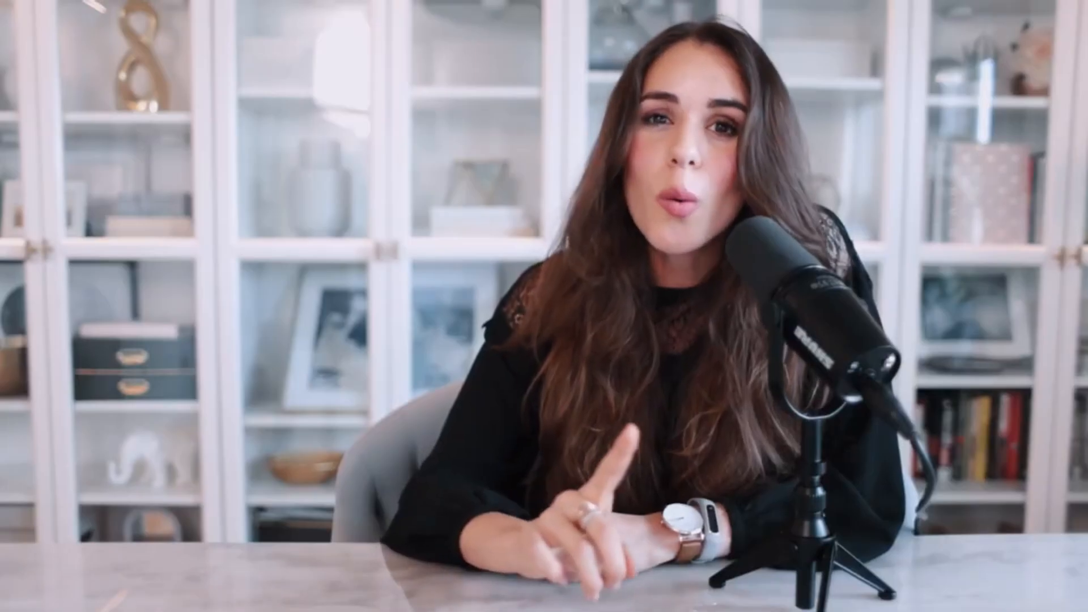